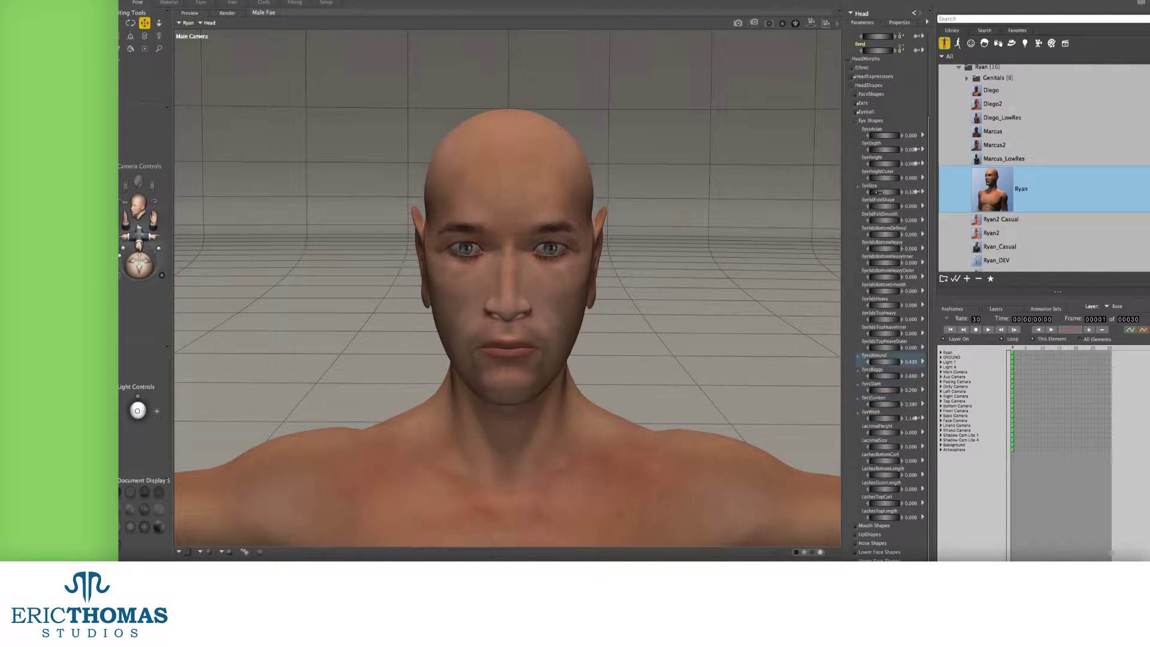
Set LipShapes UpsCurve to -1 and NoseSize to 1.16 on Ryan.
left_click(850, 118)
left_click(855, 138)
left_click(885, 448)
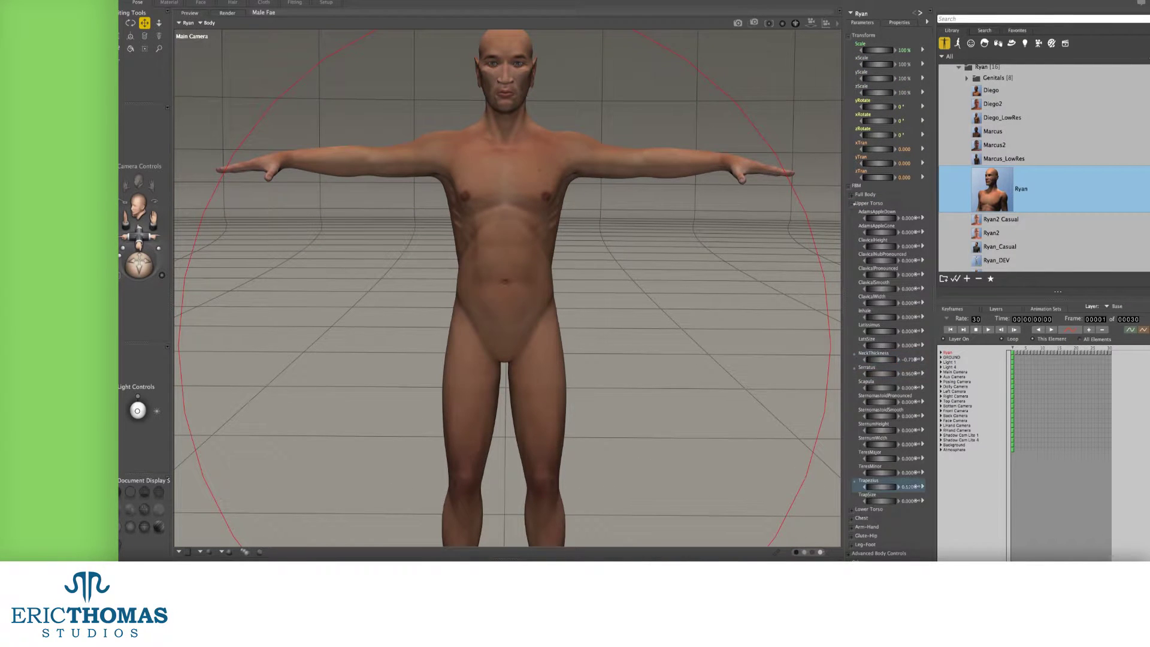
Set Arm-Hand BicepsBig to 0.42 and select Ryan's thigh for the leg morphs.
left_click(850, 203)
left_click(851, 230)
left_click_drag(879, 273, 880, 276)
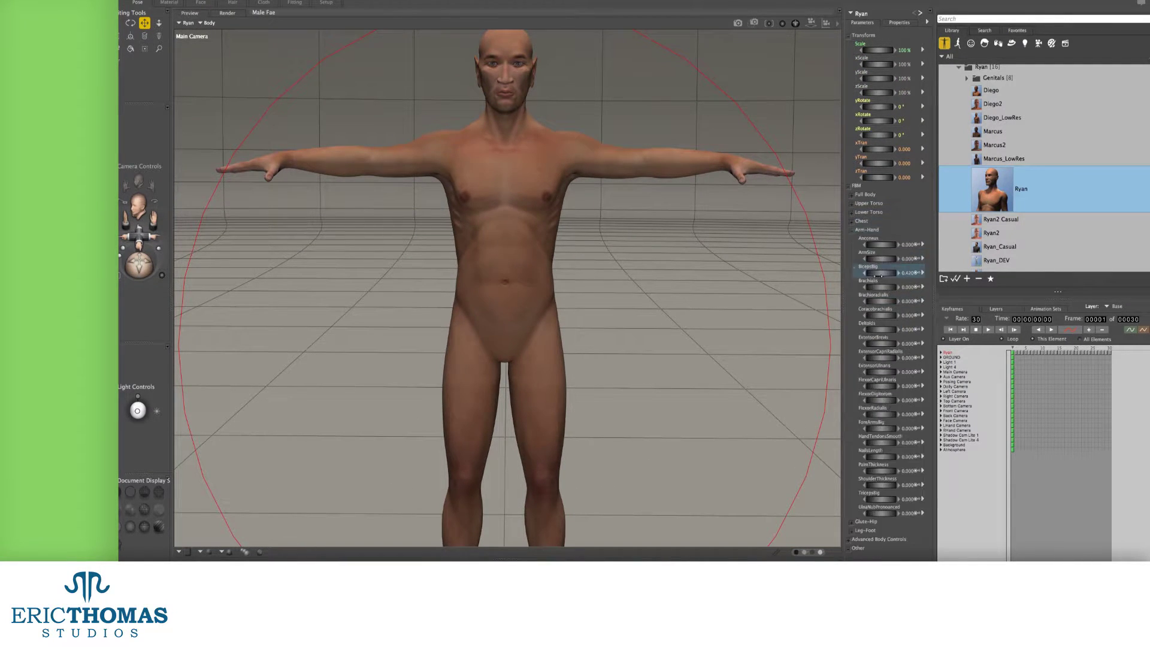
left_click(851, 229)
left_click(851, 247)
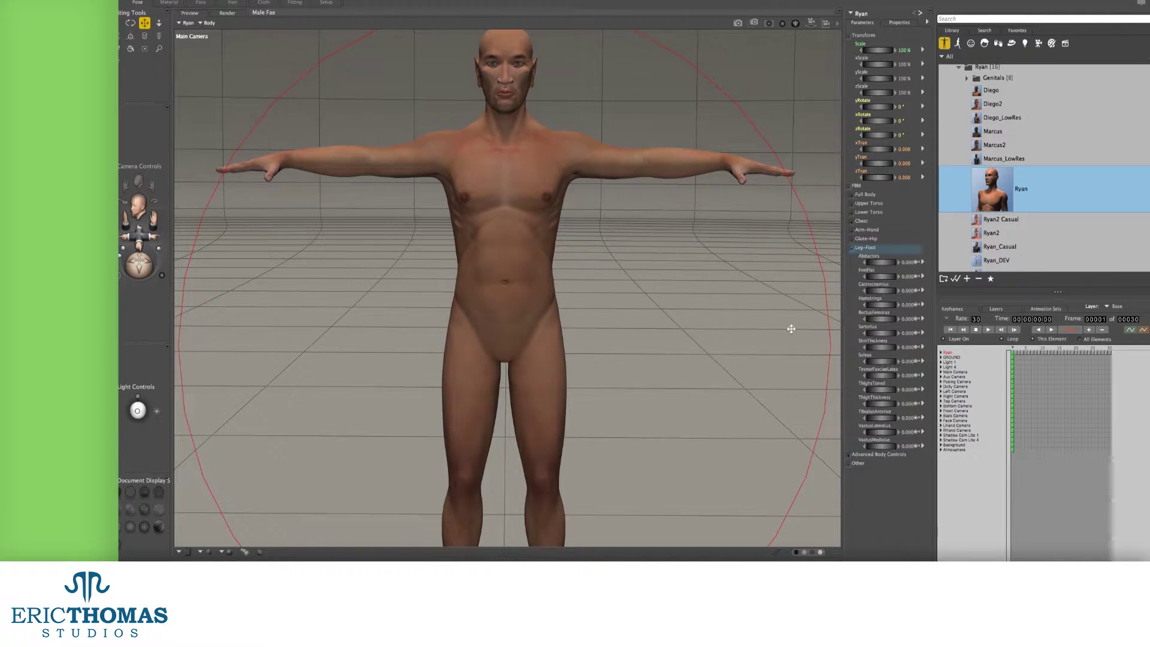
left_click(694, 173)
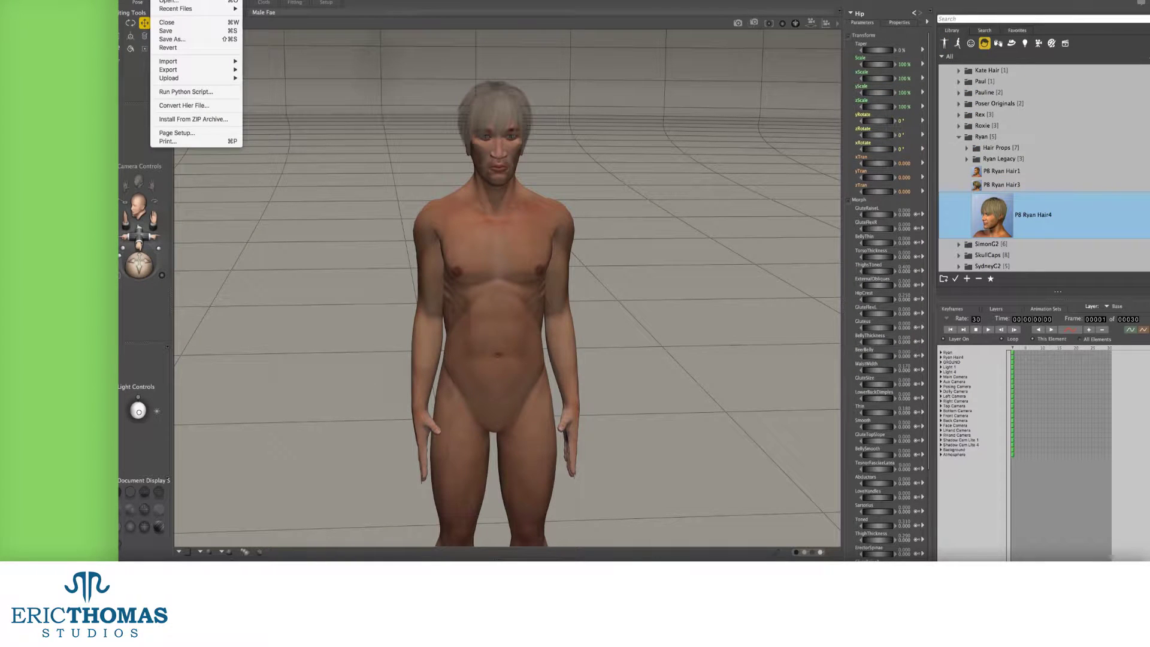
Apply PB Ryan Hair4 from the Library and begin a Wavefront OBJ export.
mouse_move(180, 71)
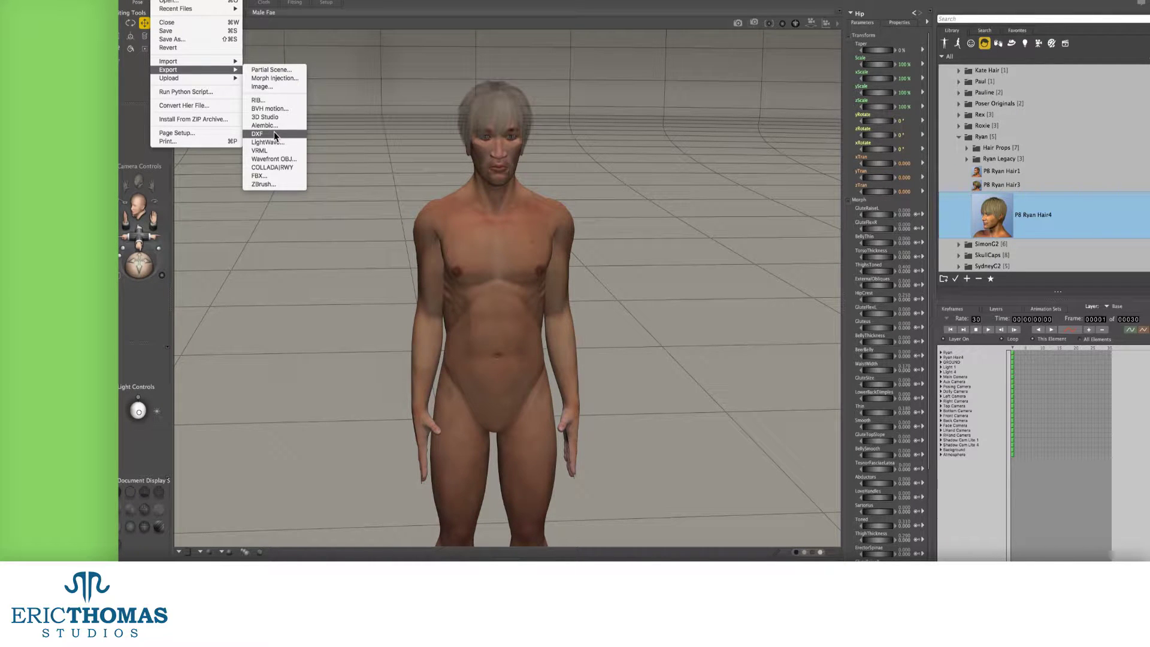
left_click(260, 160)
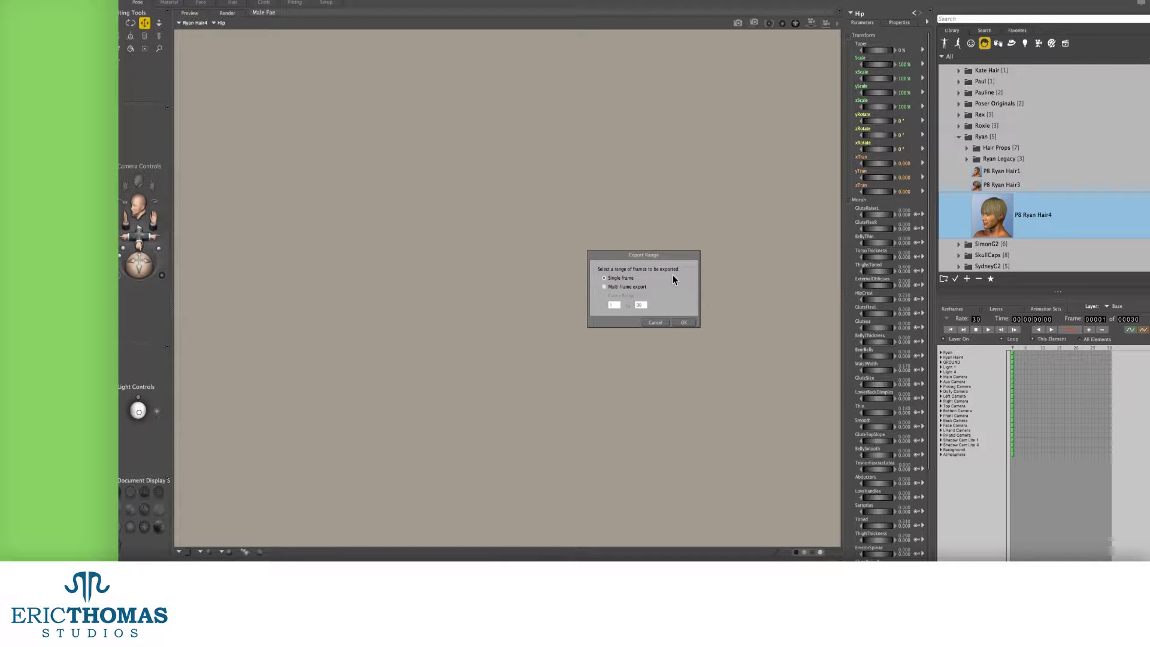
Export a single frame with every object selected except GROUND.
left_click(683, 321)
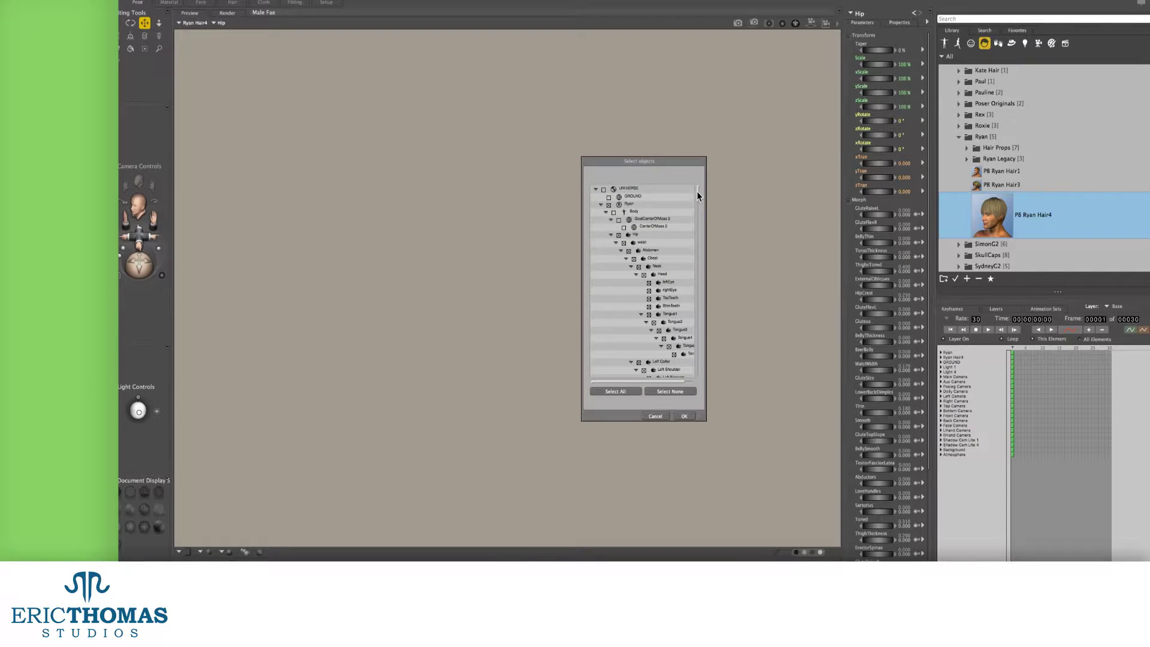
scroll(699, 192, "down", 5)
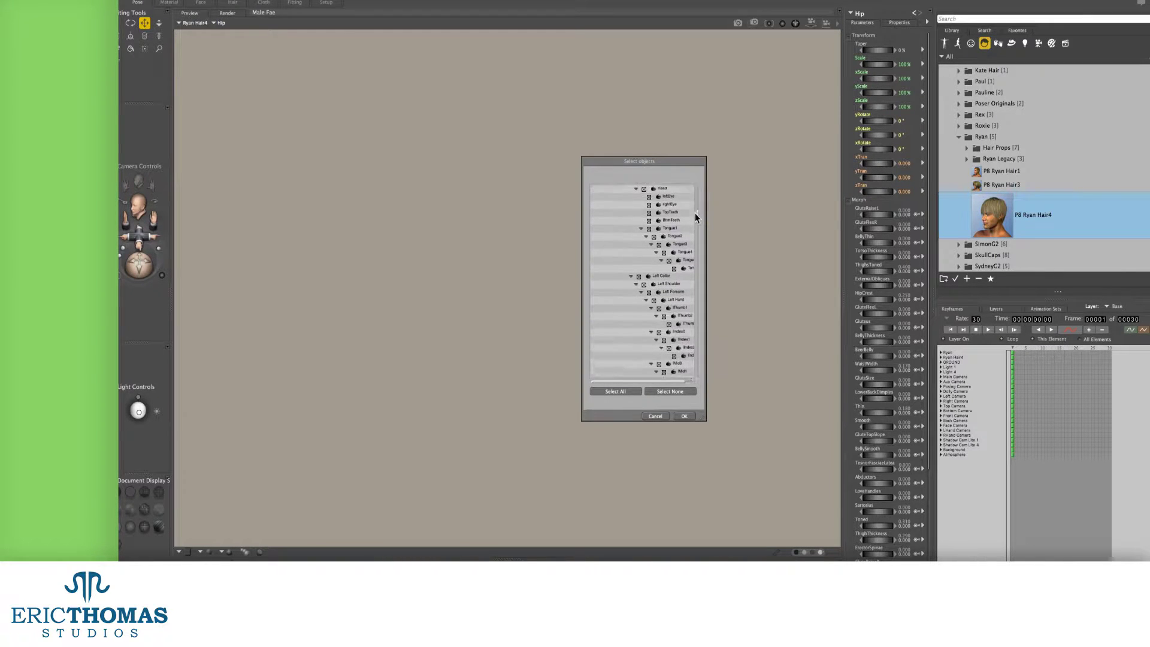
left_click_drag(694, 222, 710, 377)
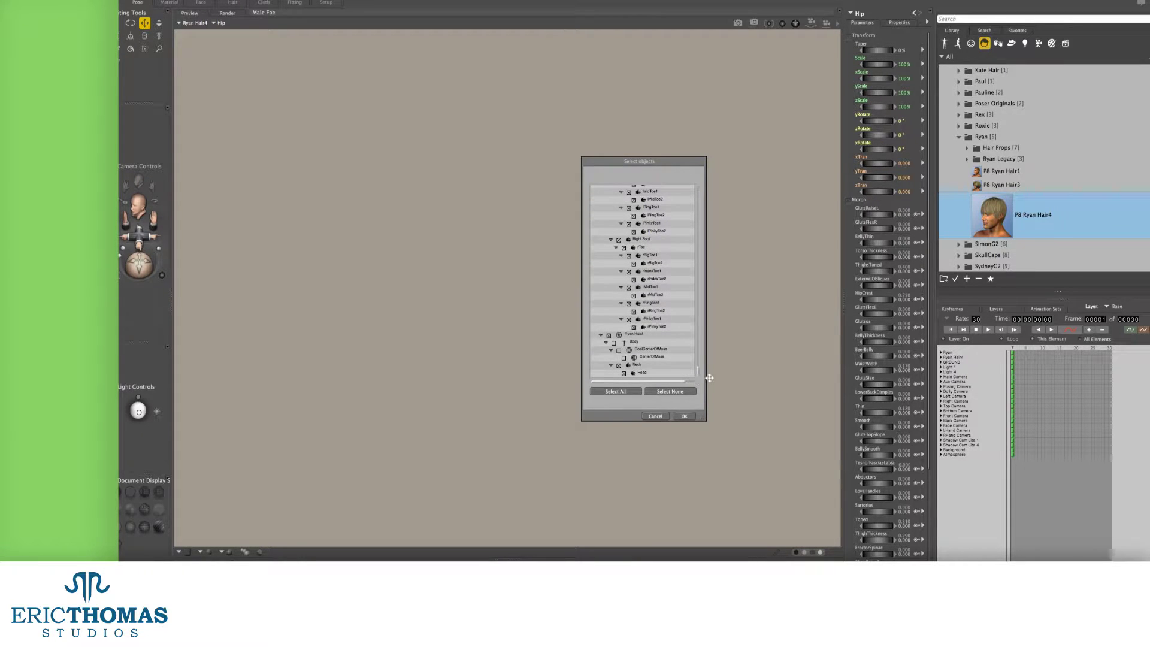
left_click(616, 391)
scroll(671, 288, "up", 20)
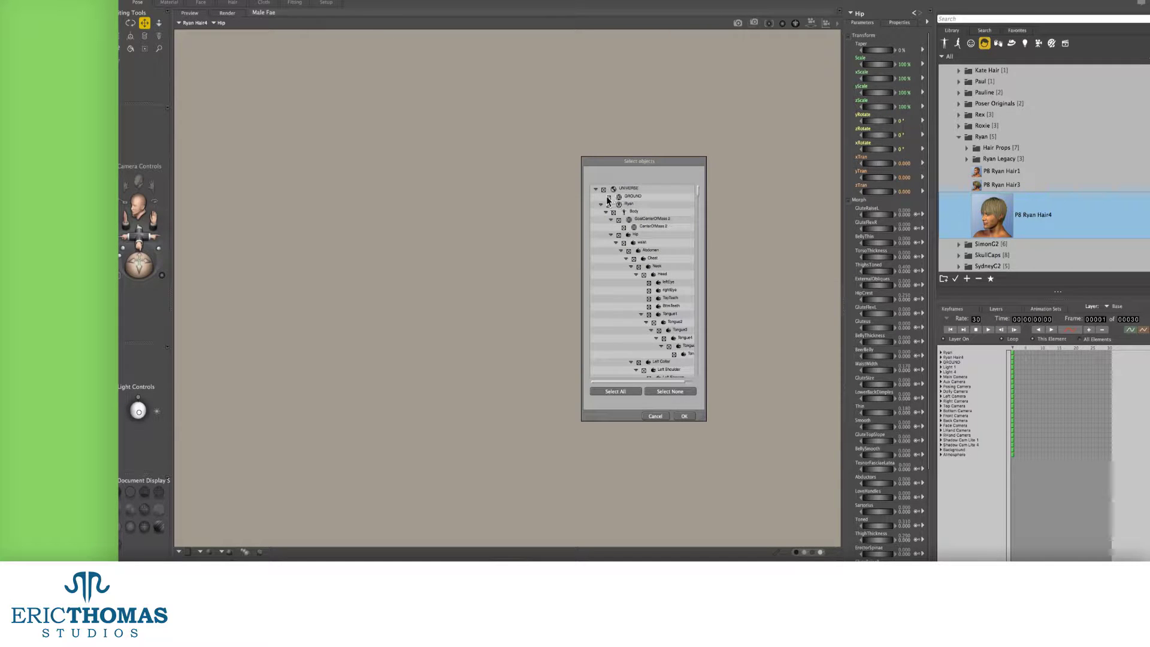
left_click(608, 198)
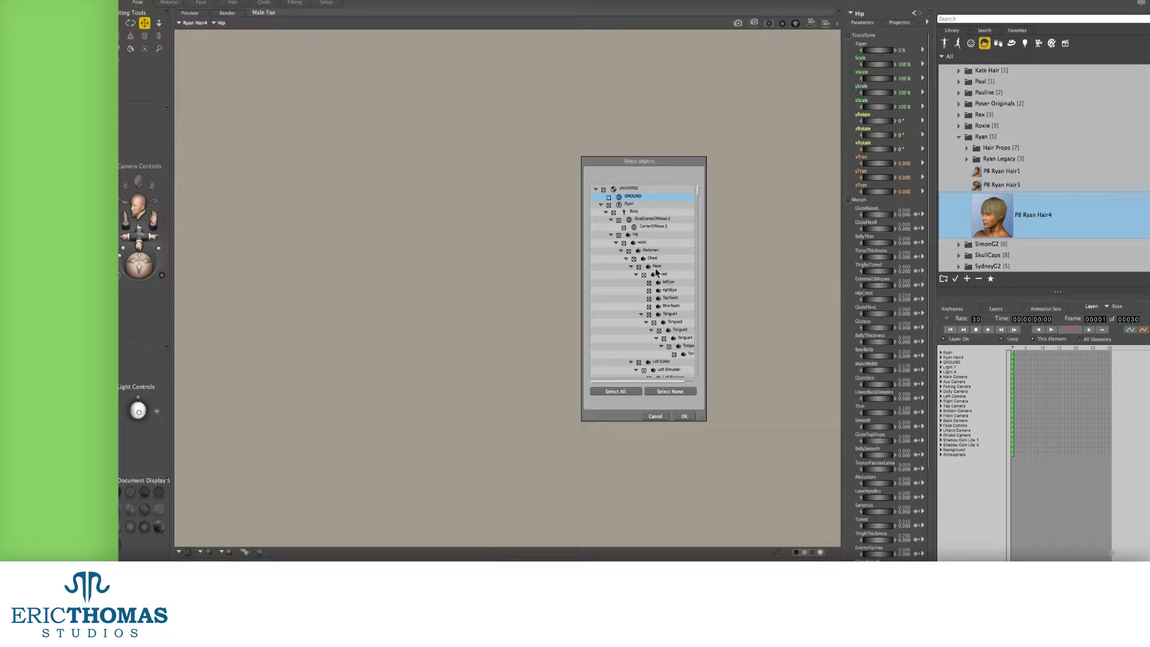
key("Return")
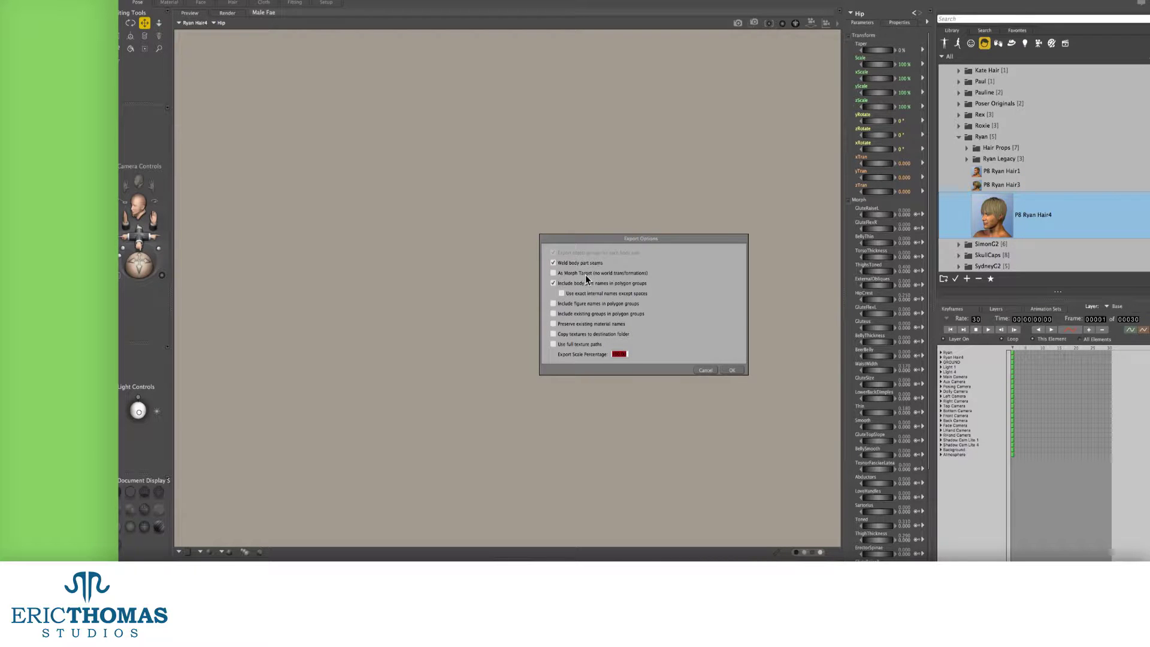
Enable 'Copy textures to destination folder' and keep Export Scale Percentage at 100.
left_click(605, 331)
left_click(623, 353)
key("Return")
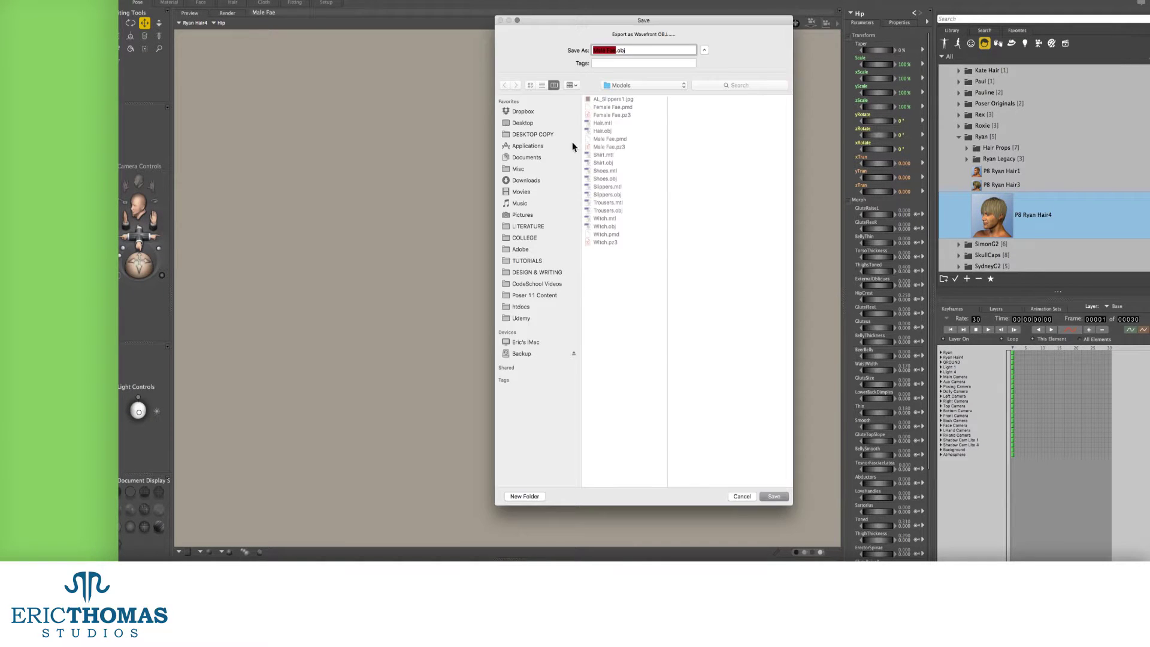
Create a Male Faery folder and save the OBJ there as Male Fae.obj.
left_click(647, 85)
left_click(634, 245)
left_click(525, 496)
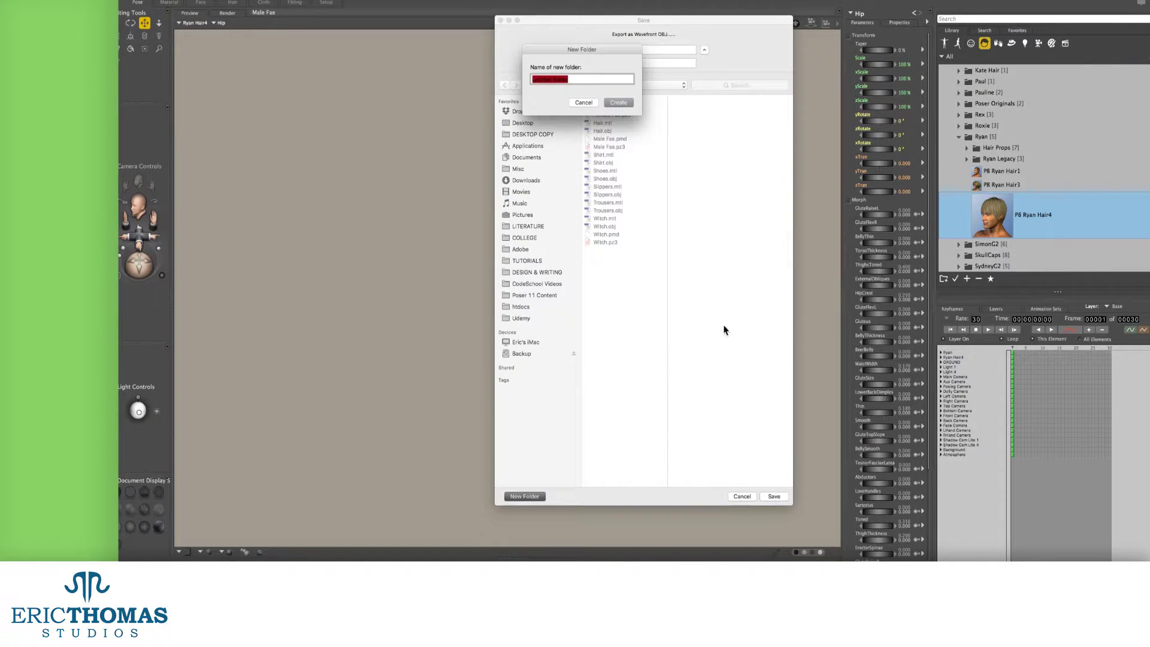
type("Male Faery")
key("Return")
left_click(779, 498)
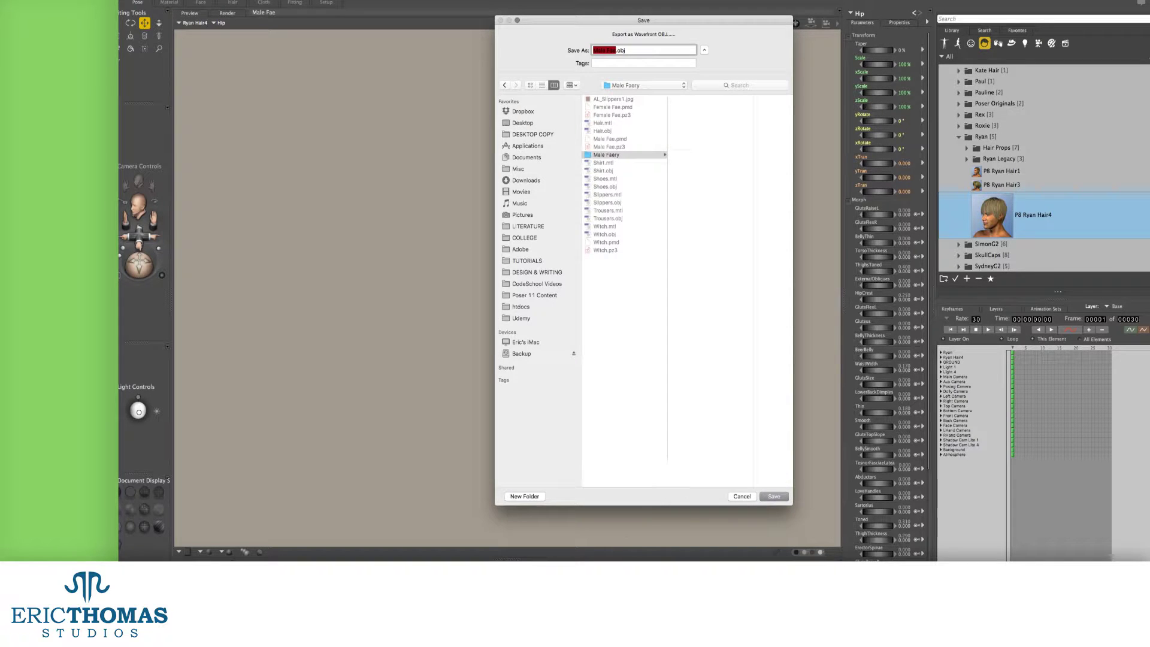
left_click(778, 496)
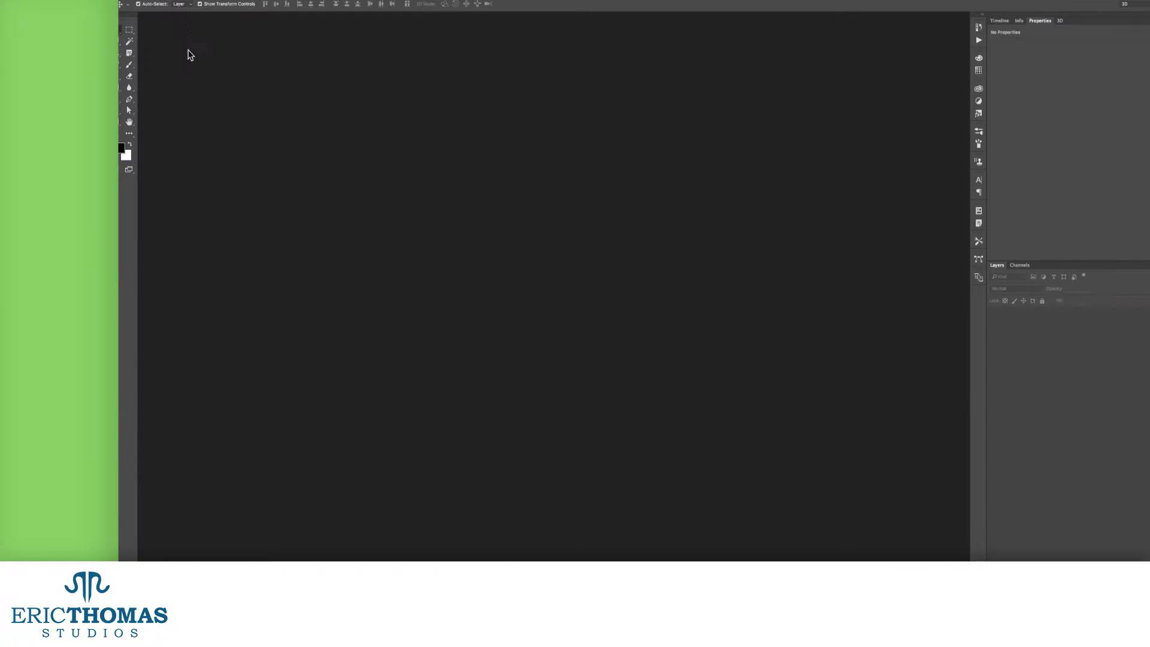
Open Male Fae.obj in Photoshop using the Wavefront|OBJ format.
key("super+o")
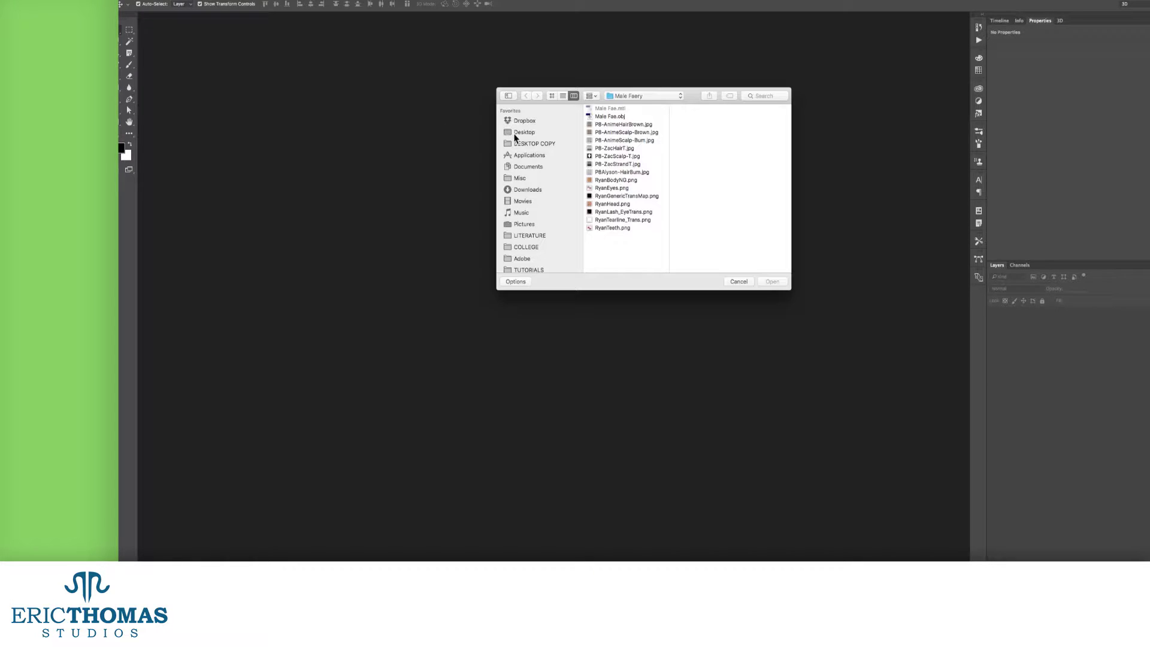
left_click(620, 118)
left_click(515, 282)
left_click(653, 268)
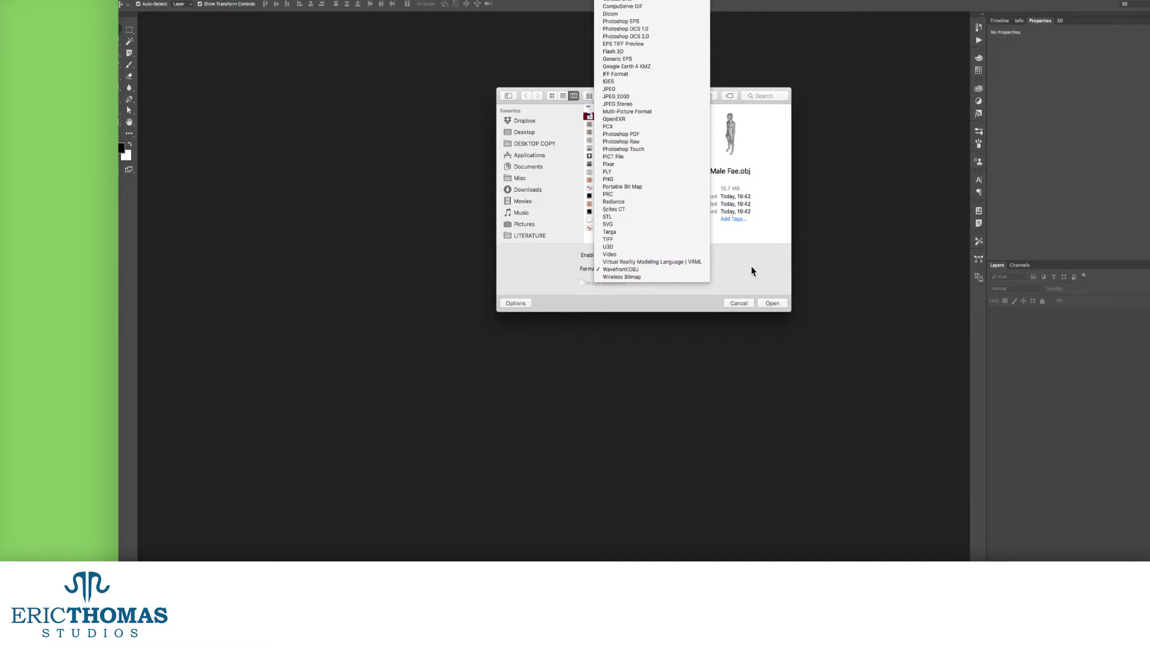
left_click(752, 266)
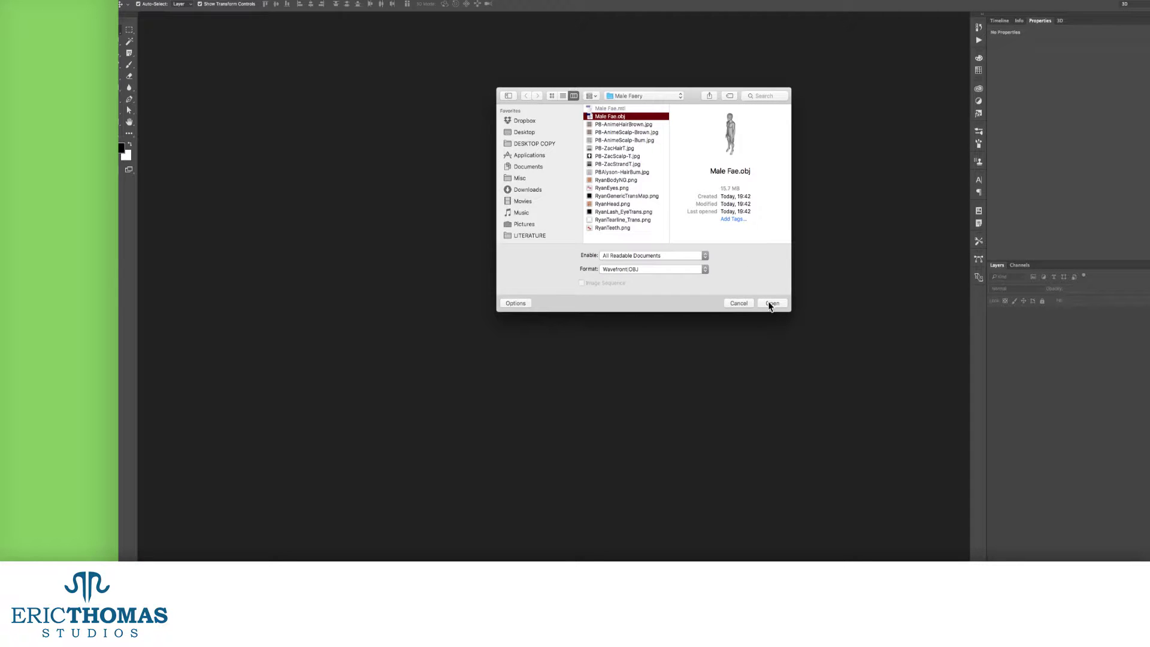
left_click(771, 304)
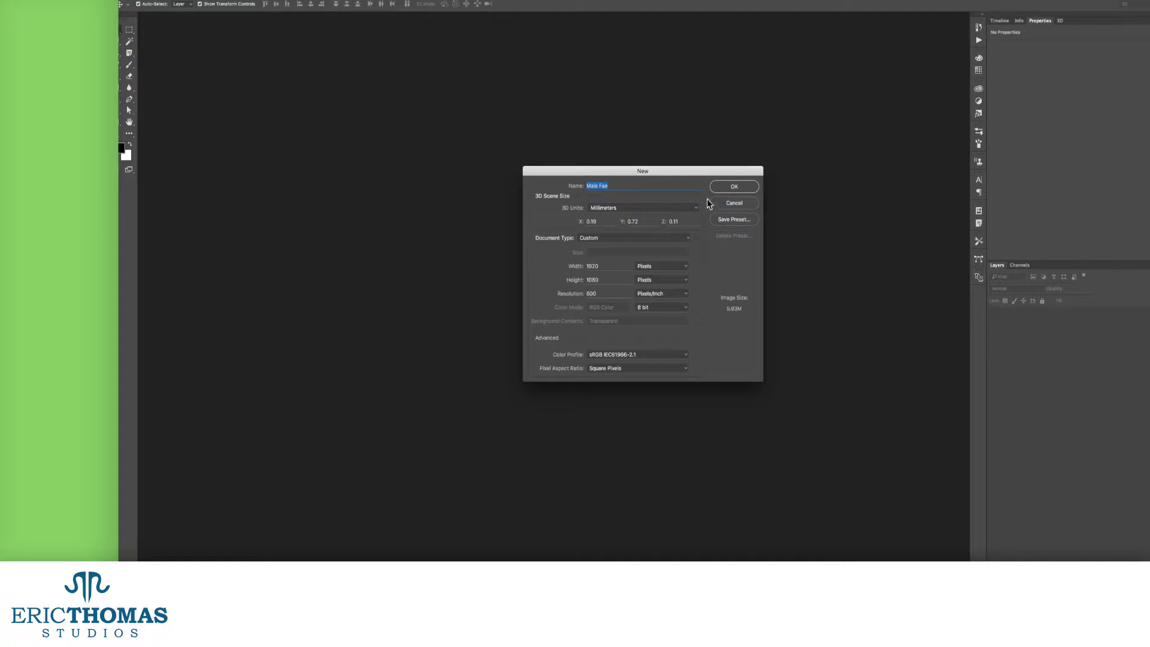
Create the 1920×1080 3D document and save it as Male Fae.psd in Models > PSDs.
left_click(735, 186)
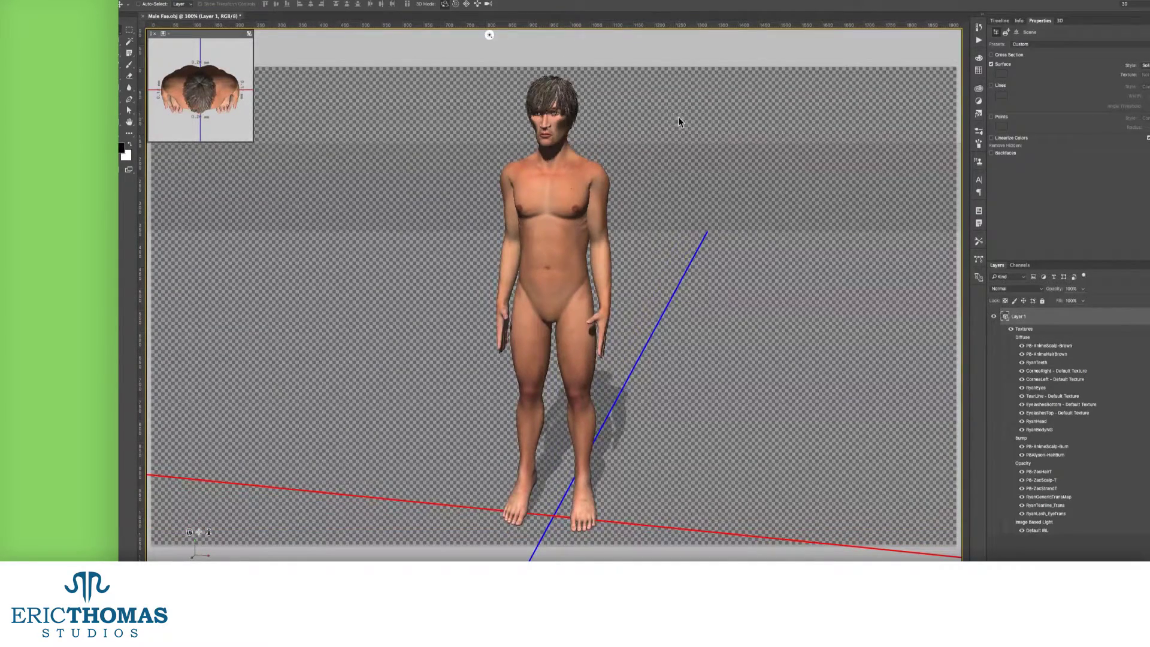
key("super+s")
left_click(636, 47)
left_click(638, 55)
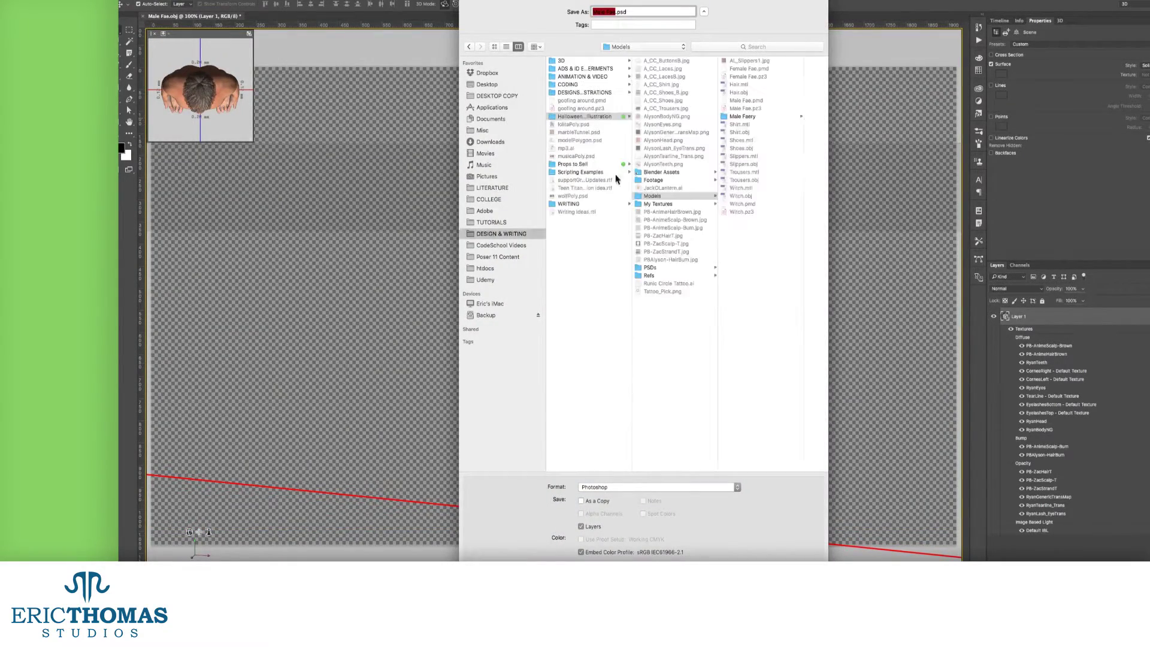
left_click(658, 268)
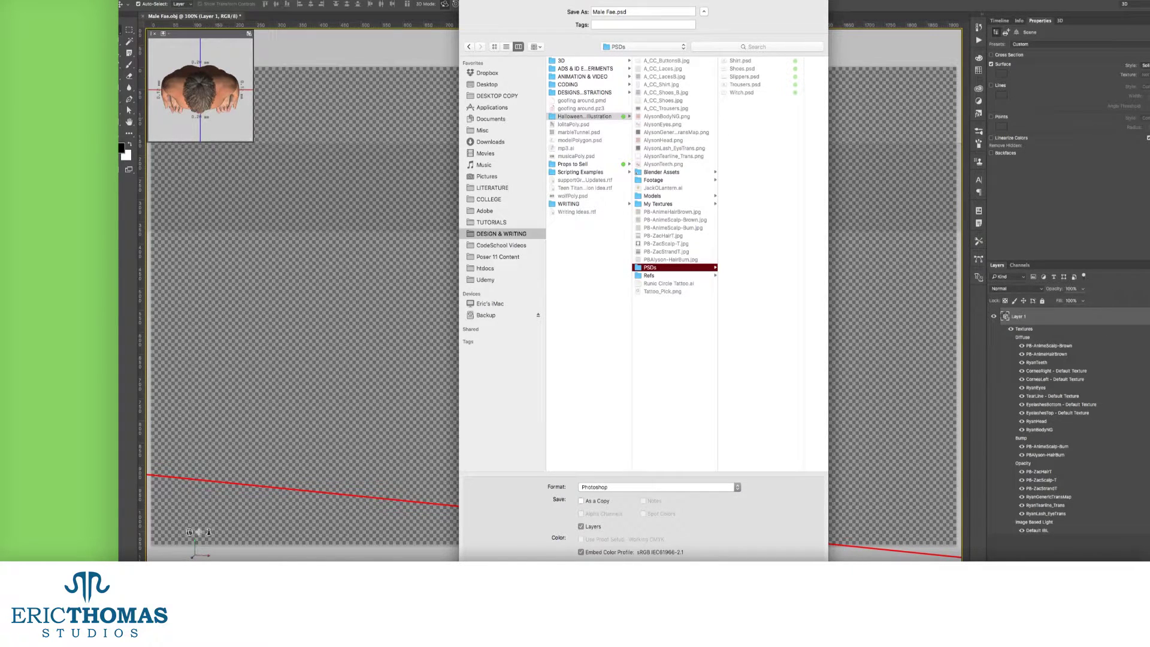
key("Return")
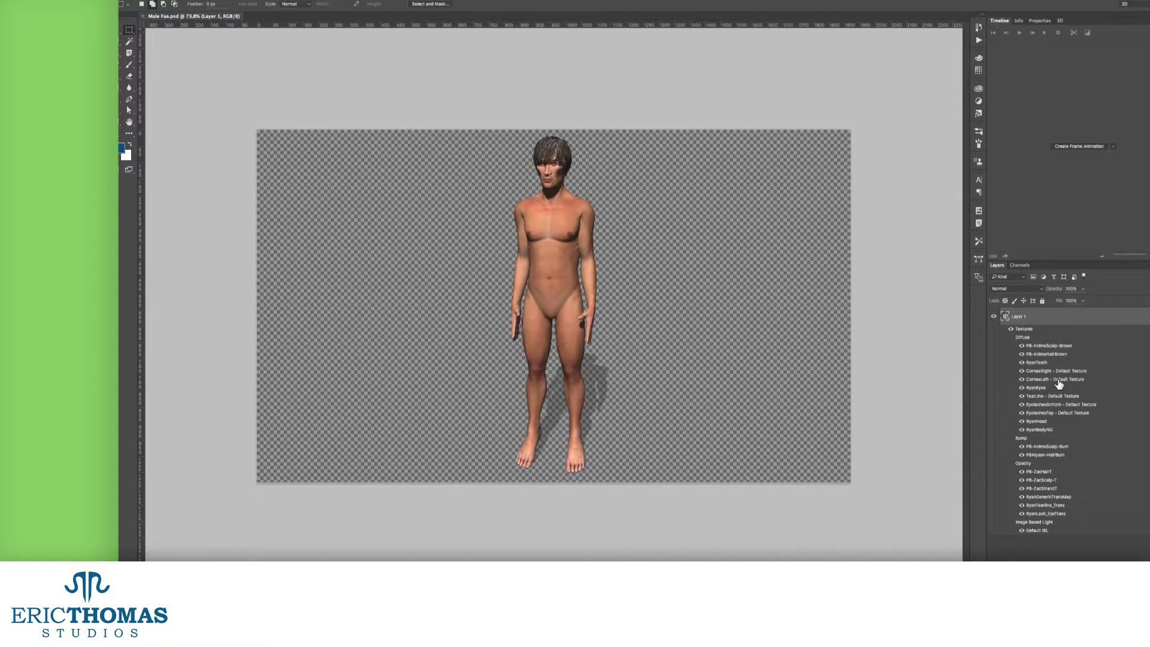
Open the RyanBodyNG body texture and show its 3D paint properties.
double_click(1041, 429)
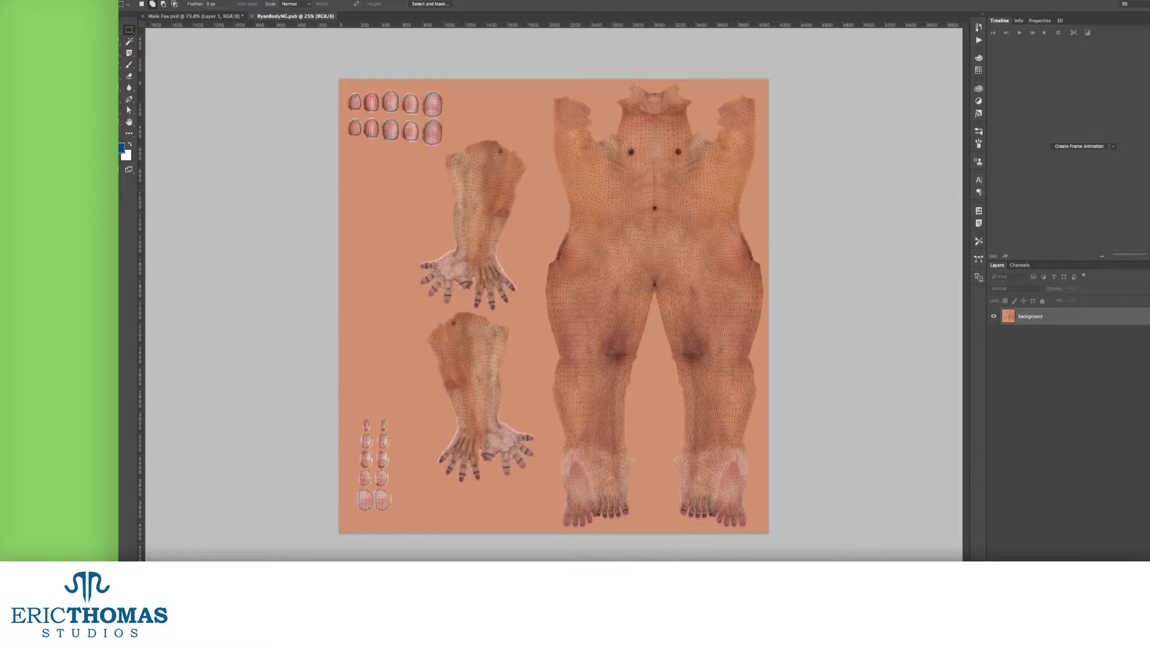
left_click(1060, 22)
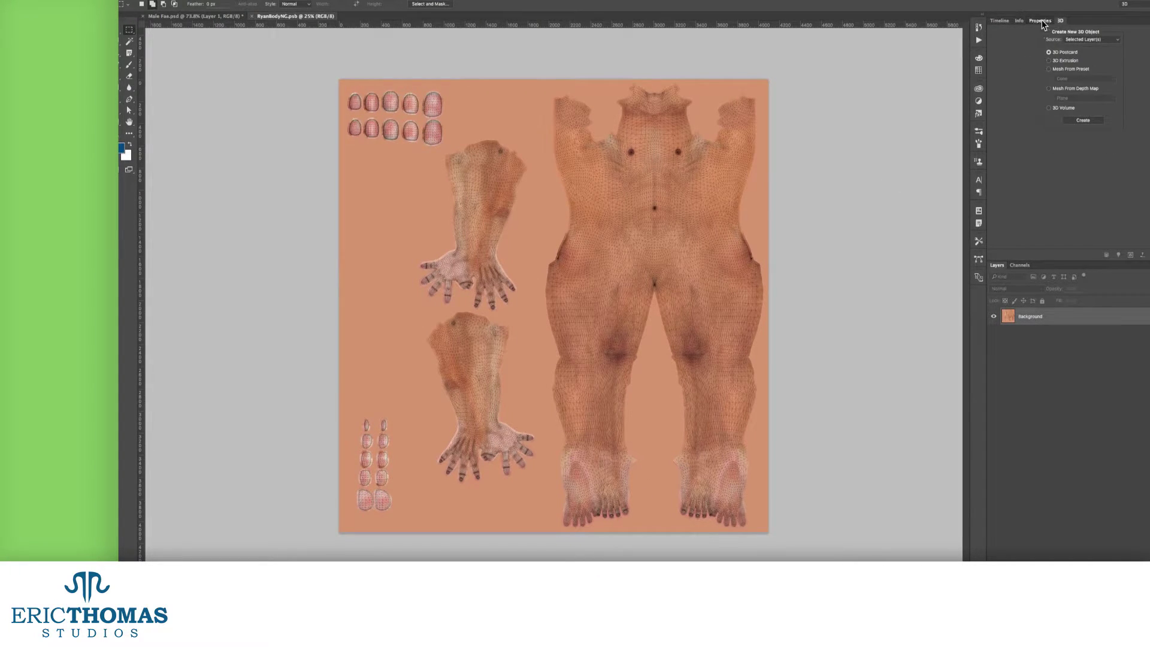
left_click(1042, 21)
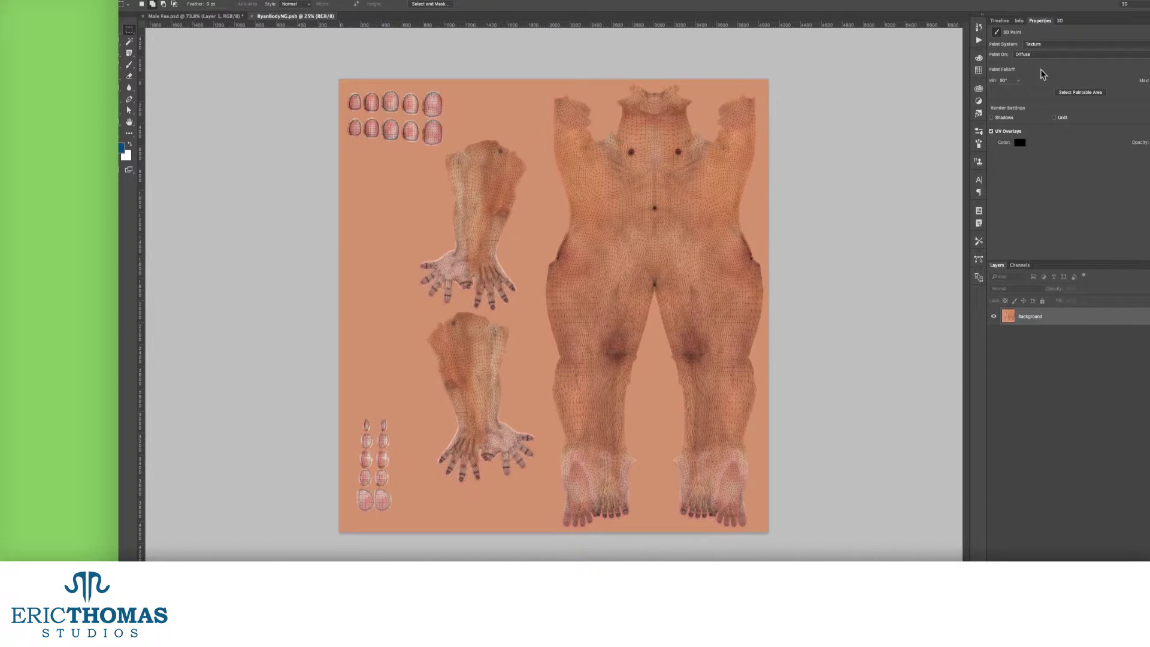
Set the UV Overlays color to white and keep the overlay displayed.
left_click(1020, 143)
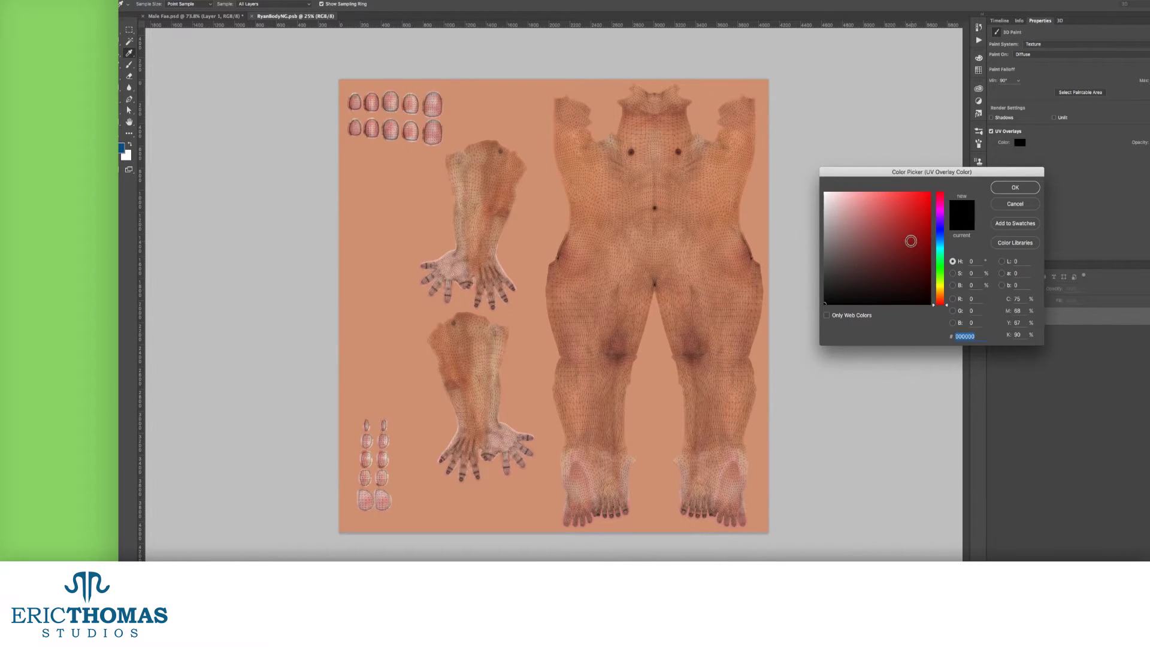
mouse_move(911, 239)
left_mouse_down()
mouse_move(936, 189)
mouse_move(856, 223)
mouse_move(883, 253)
mouse_move(832, 234)
mouse_move(830, 195)
mouse_move(814, 173)
left_mouse_up()
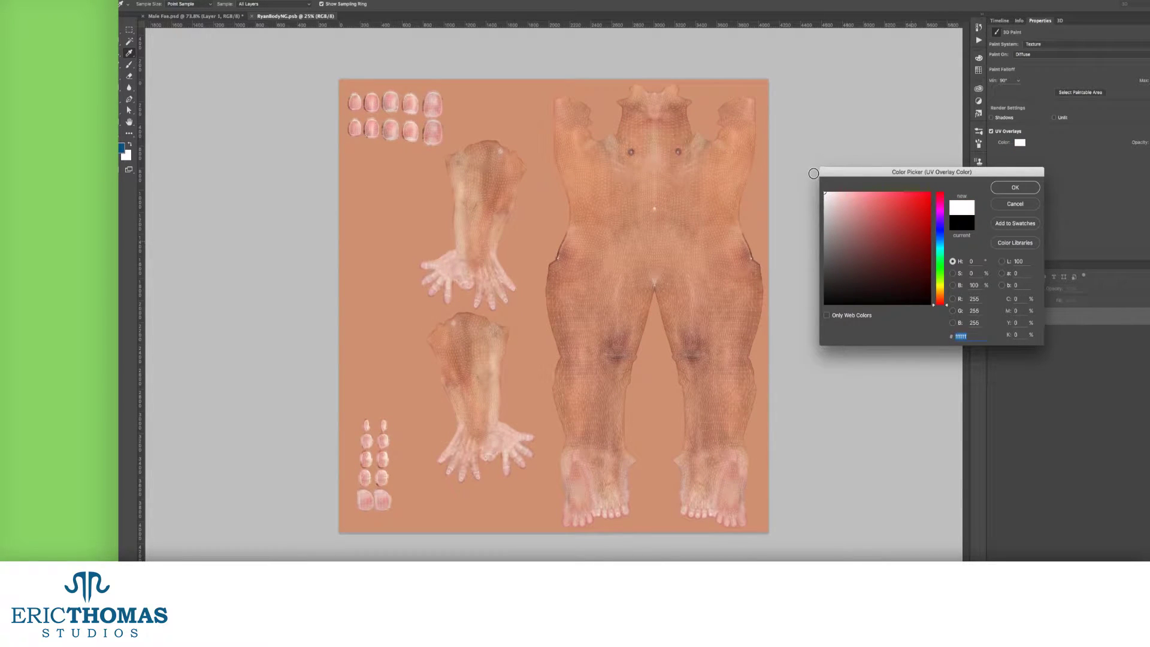
left_click(940, 236)
mouse_move(896, 231)
left_mouse_down()
mouse_move(923, 252)
mouse_move(928, 302)
mouse_move(933, 152)
mouse_move(796, 179)
left_mouse_up()
left_click(1014, 188)
left_click(992, 130)
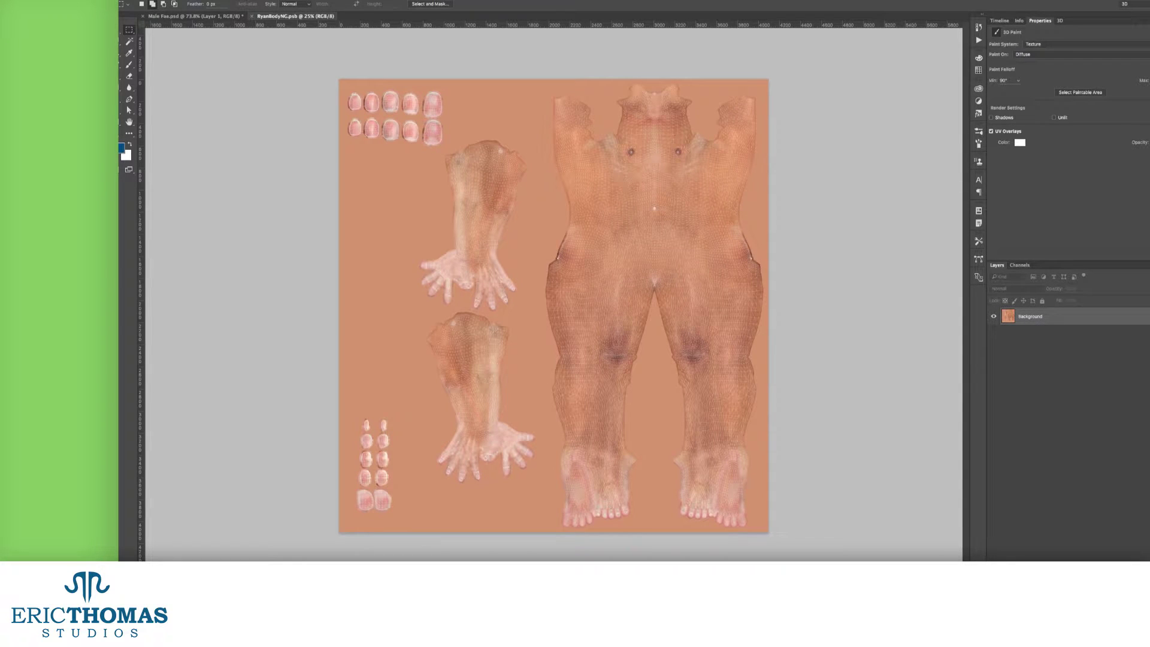
Raise the UV Overlays opacity, then toggle the overlay off and on to compare.
left_click_drag(1142, 154, 1142, 157)
left_click(991, 131)
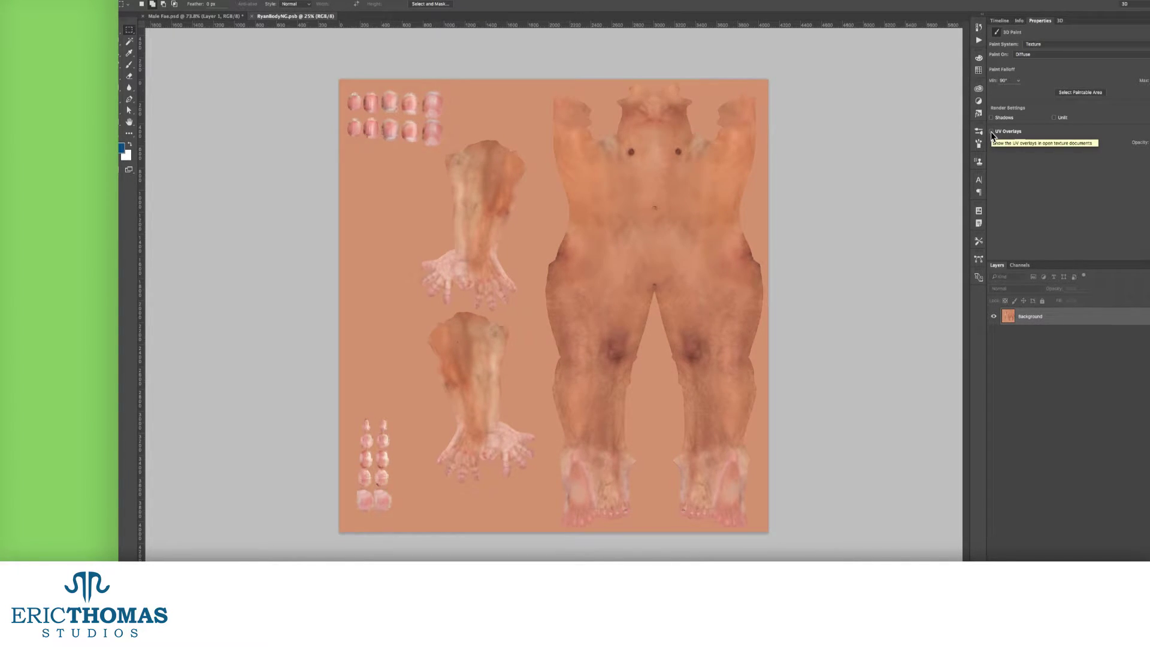
left_click(991, 131)
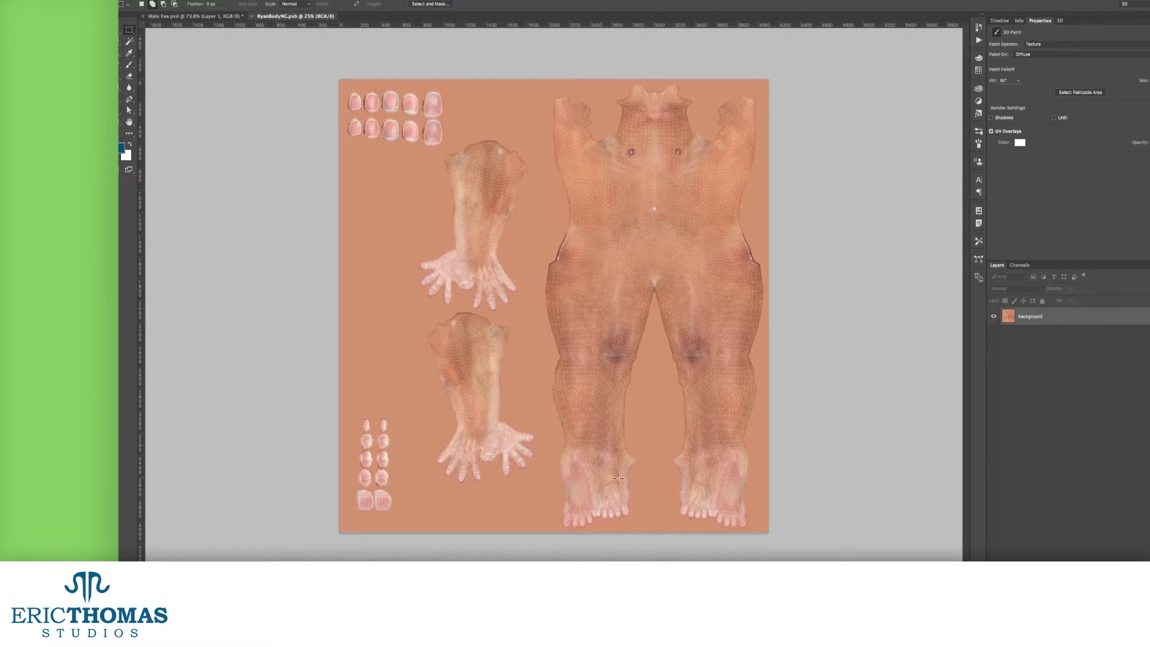
Arrange the documents 2-up Horizontal and zoom out so both fit fully.
left_click(373, 0)
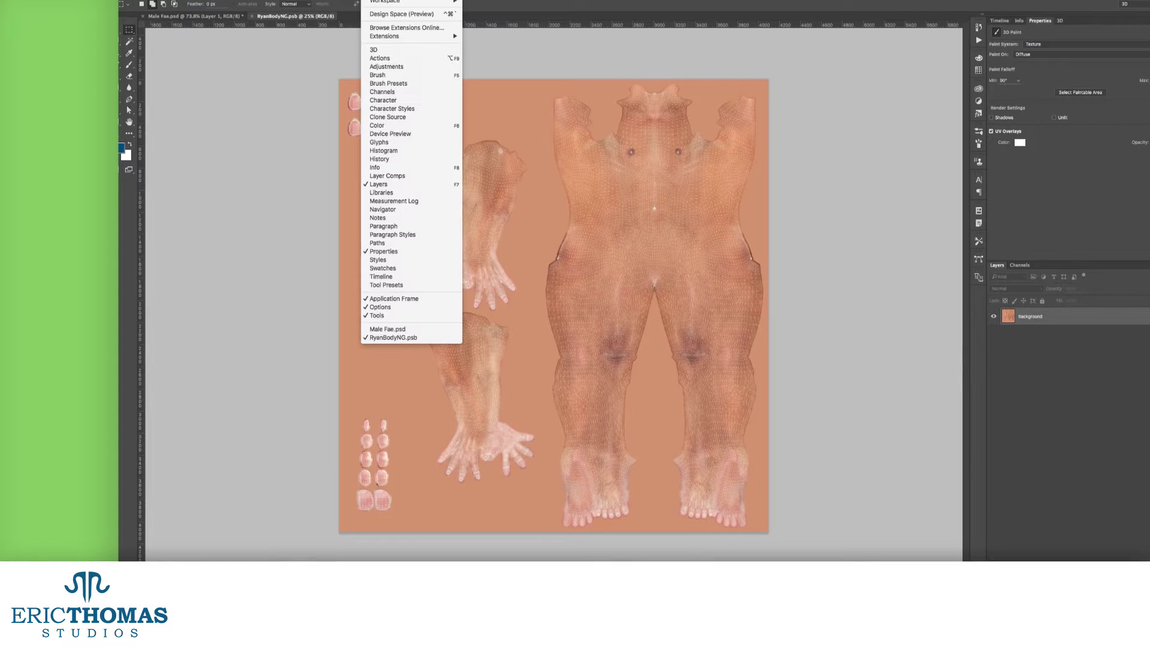
mouse_move(395, 0)
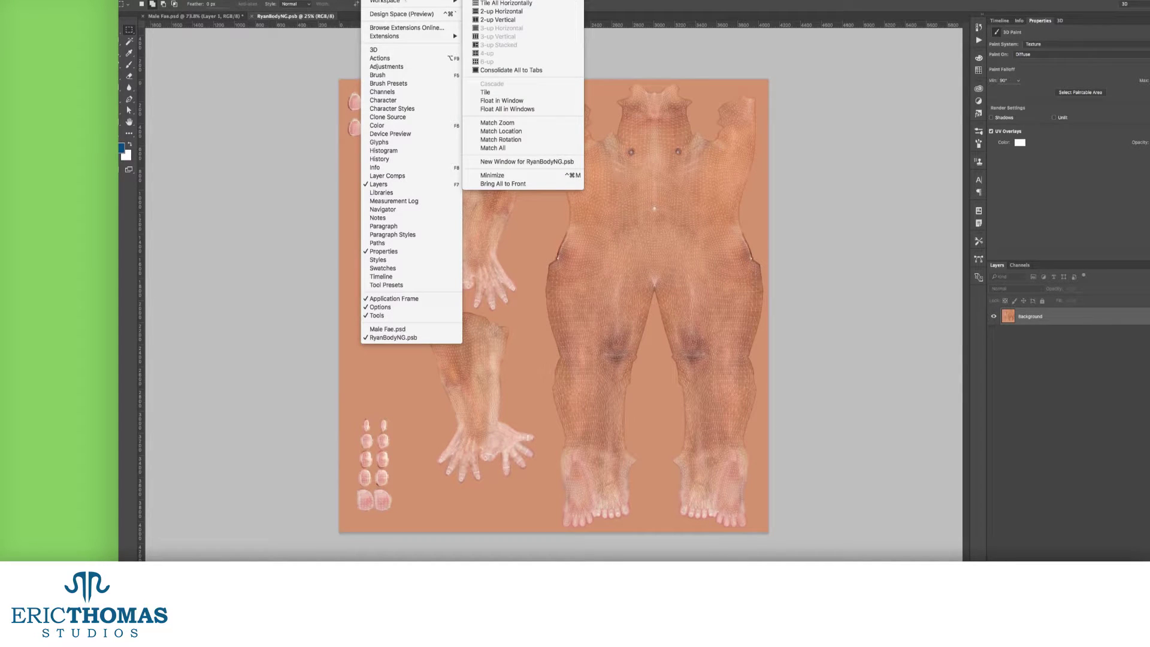
left_click(514, 12)
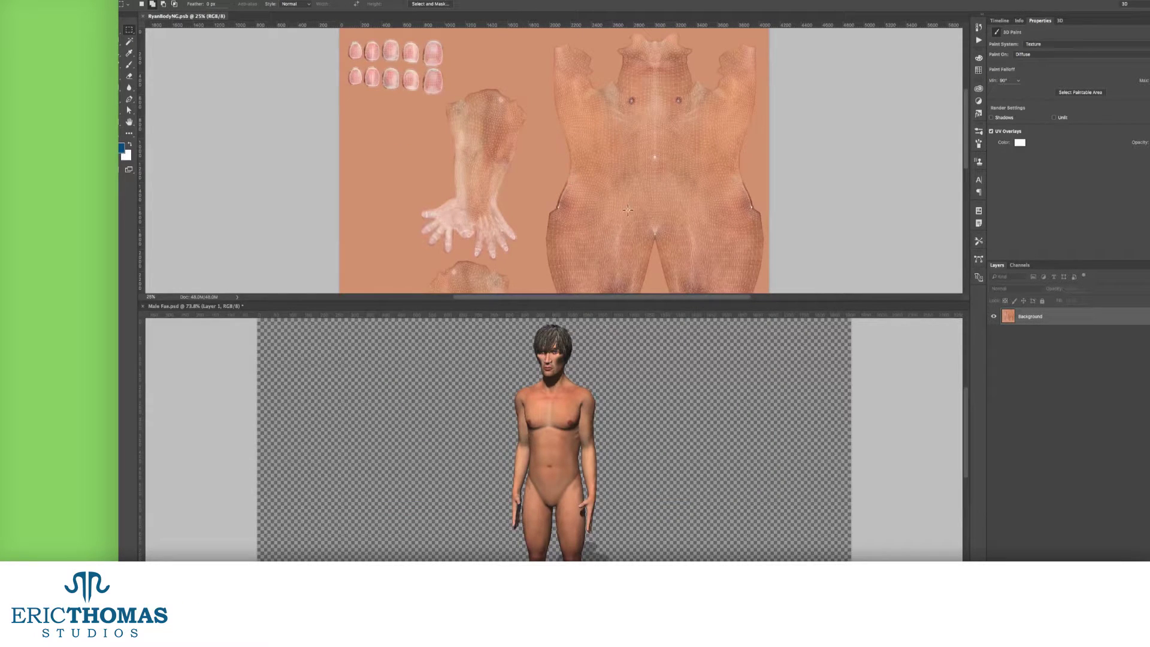
scroll(629, 208, "down", 2)
scroll(628, 207, "down", 5)
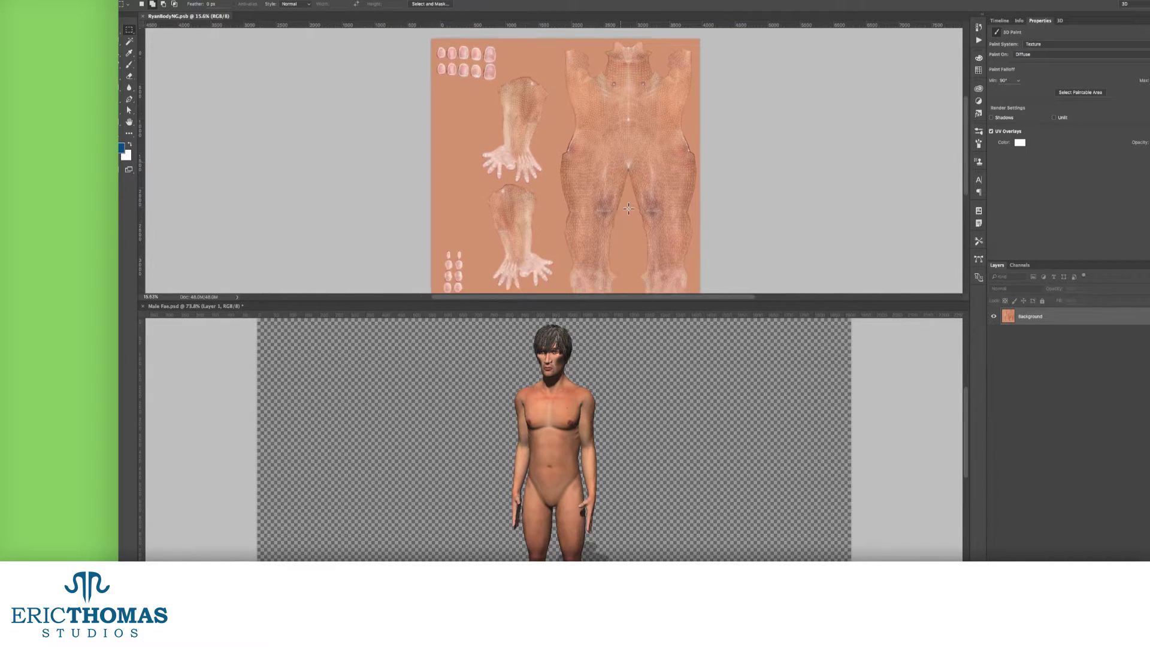
scroll(648, 358, "down", 2)
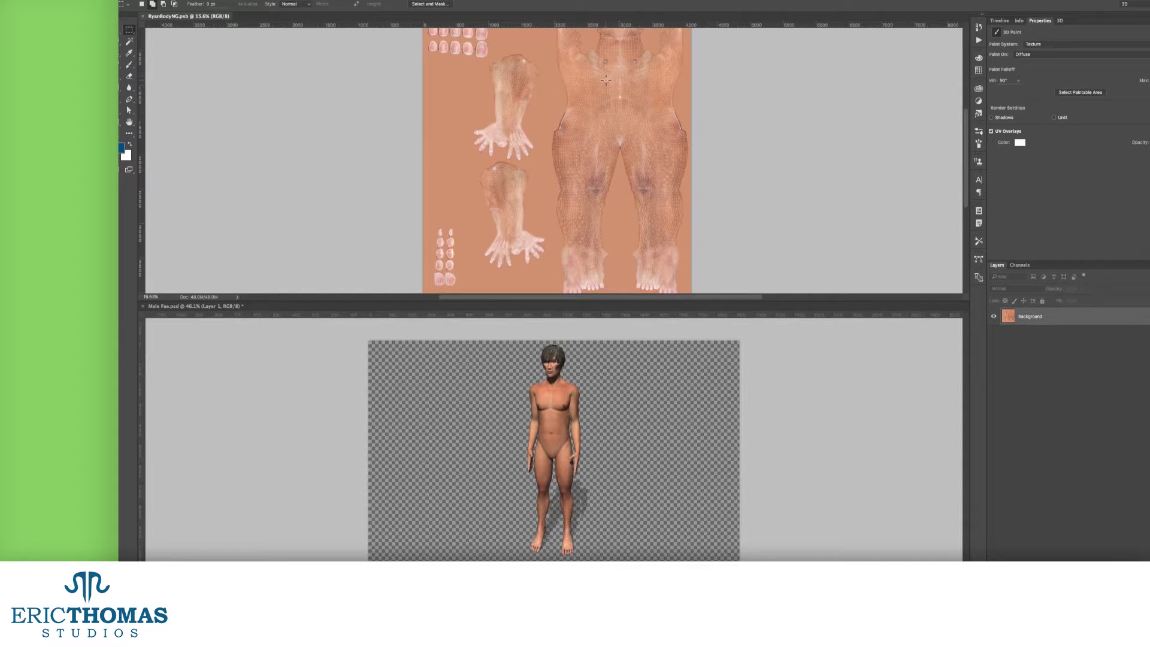
With the Brush tool, add a new empty layer and paint a blue circle around the figure's belly.
key("b")
key("ctrl+alt+shift+n")
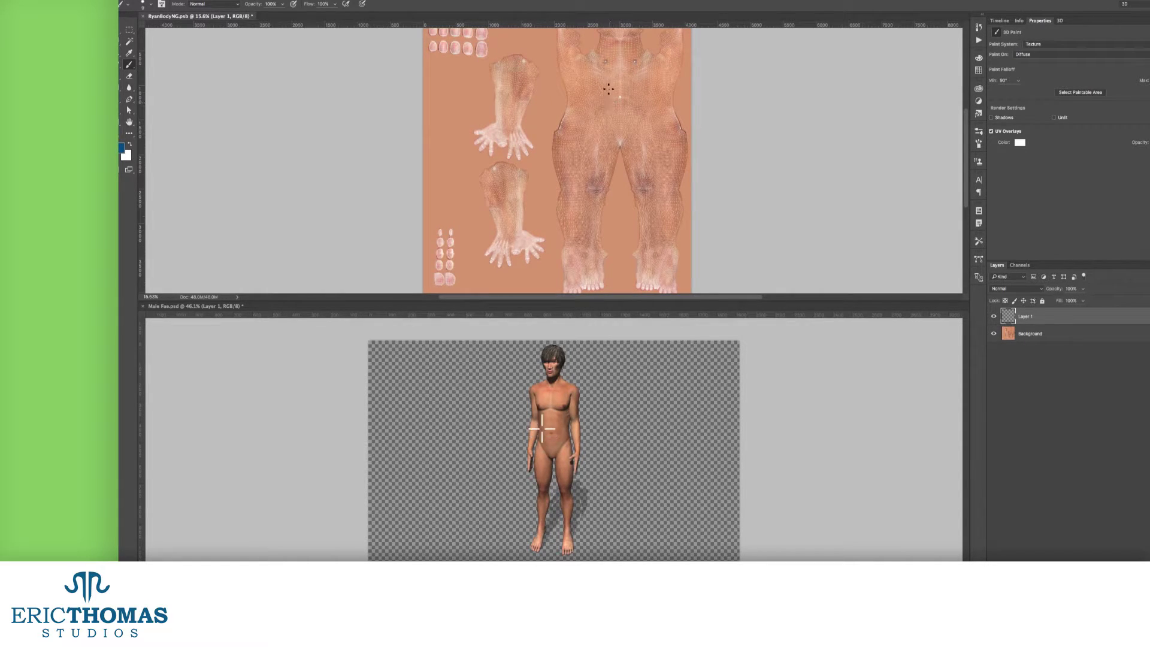
mouse_move(543, 424)
left_mouse_down()
mouse_move(558, 412)
mouse_move(541, 432)
mouse_move(563, 416)
left_mouse_up()
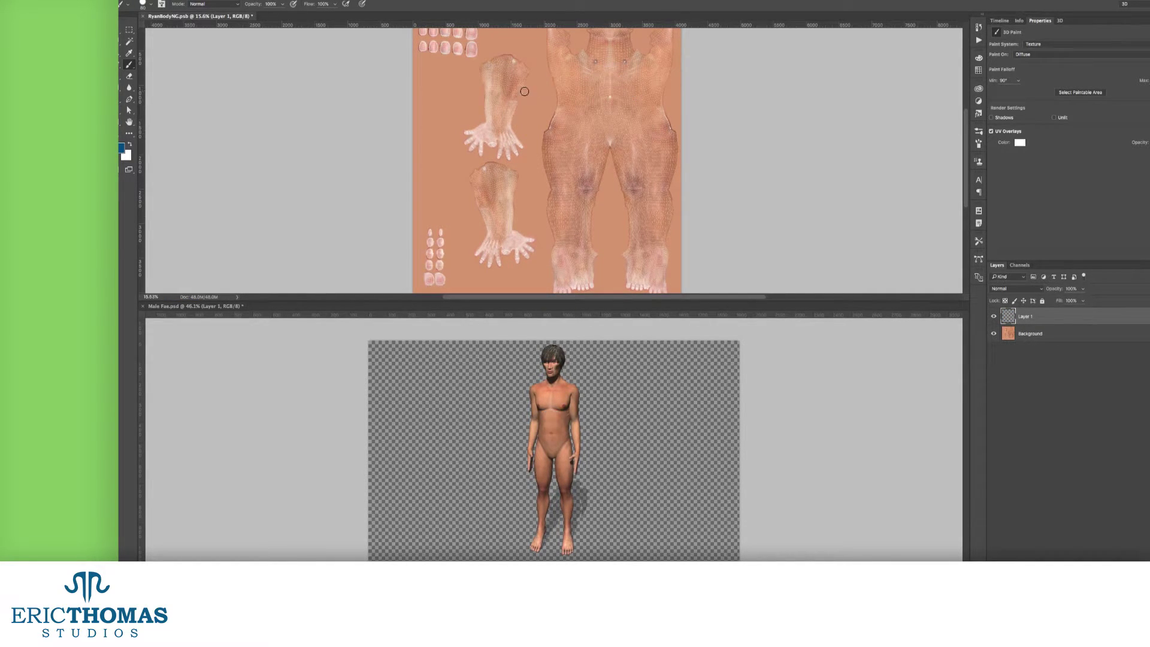
Fill the new layer with rendered Clouds, then apply the Extrude filter to them.
left_click(312, 0)
mouse_move(335, 128)
left_click(447, 159)
left_click(311, 0)
left_click(433, 160)
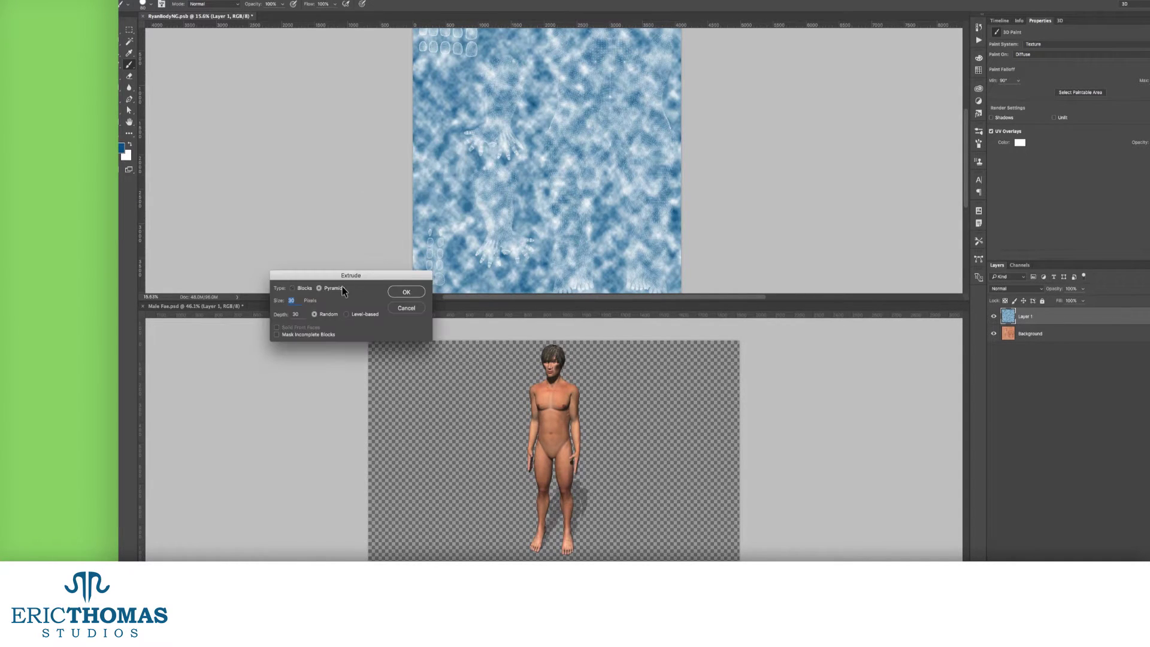
left_click(406, 293)
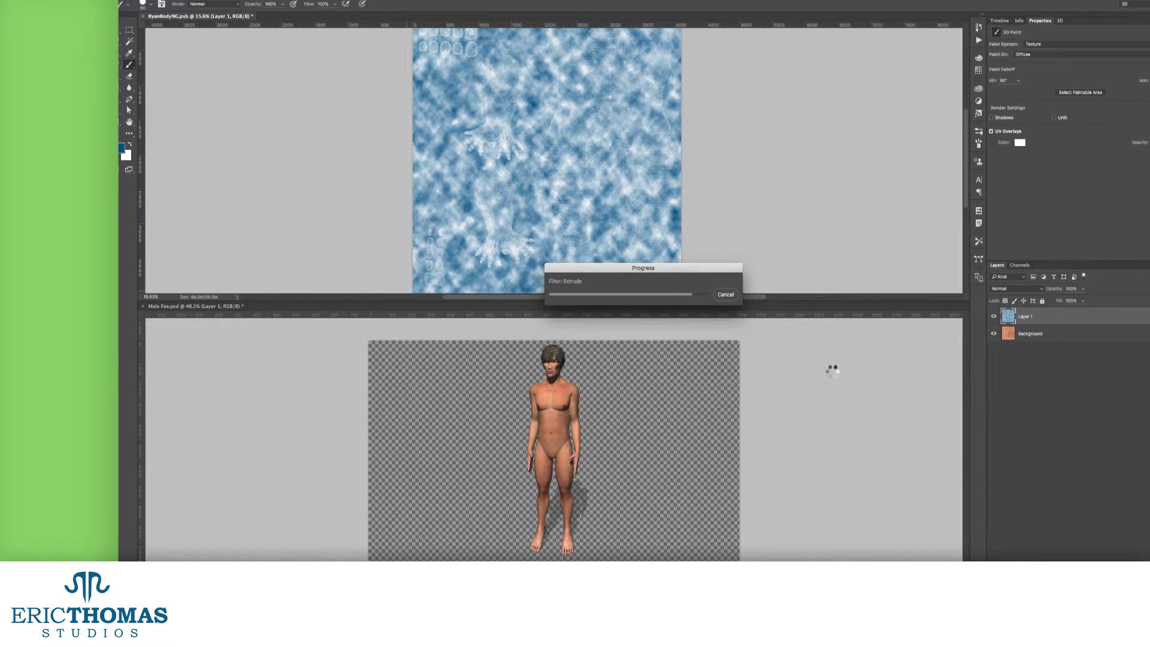
Set the clouds layer's blend mode to Overlay and save the texture as a JPEG.
left_click(1027, 289)
left_click(1004, 382)
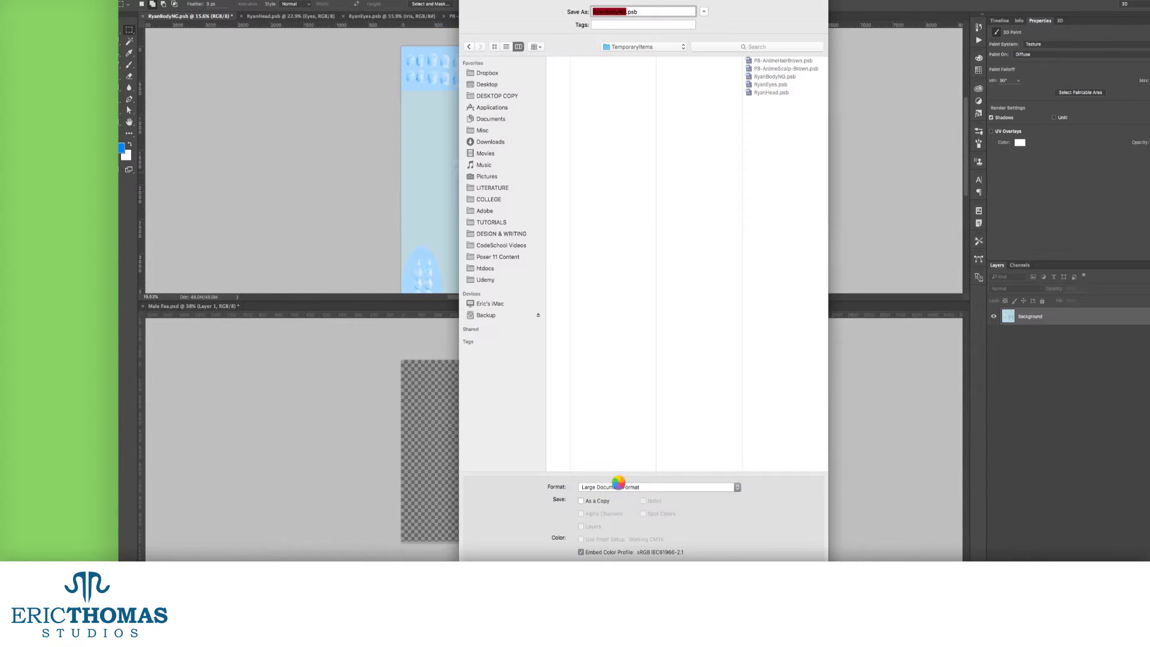
left_click(617, 487)
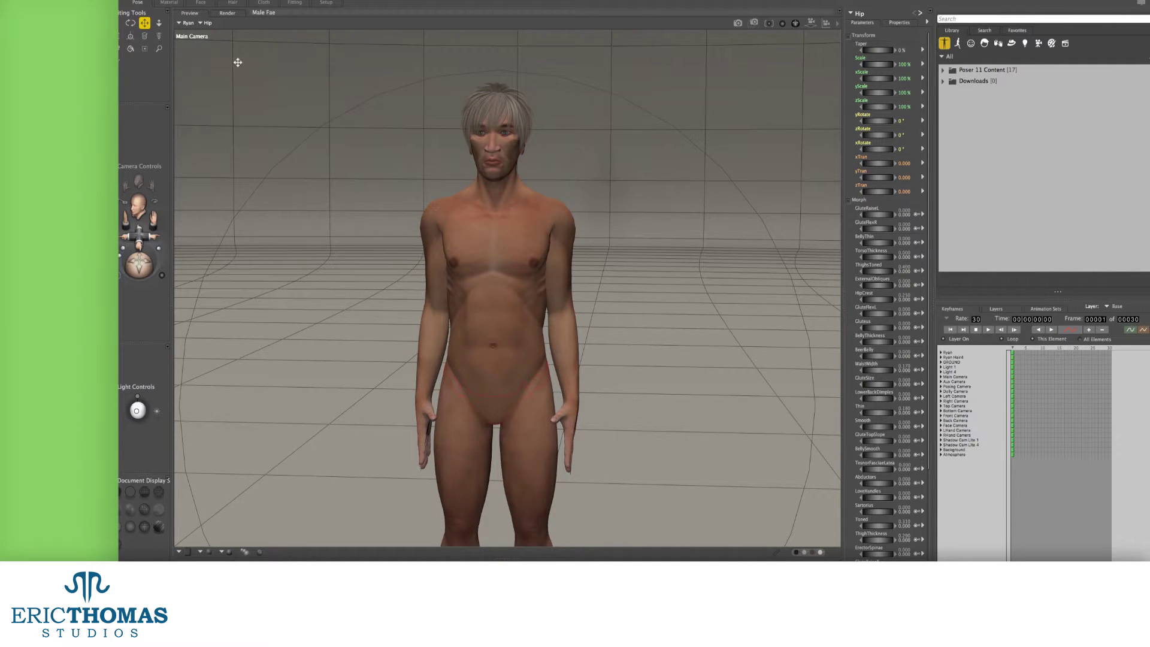
Go to the Material room and show Ryan's Body material in the Advanced node view.
left_click(170, 2)
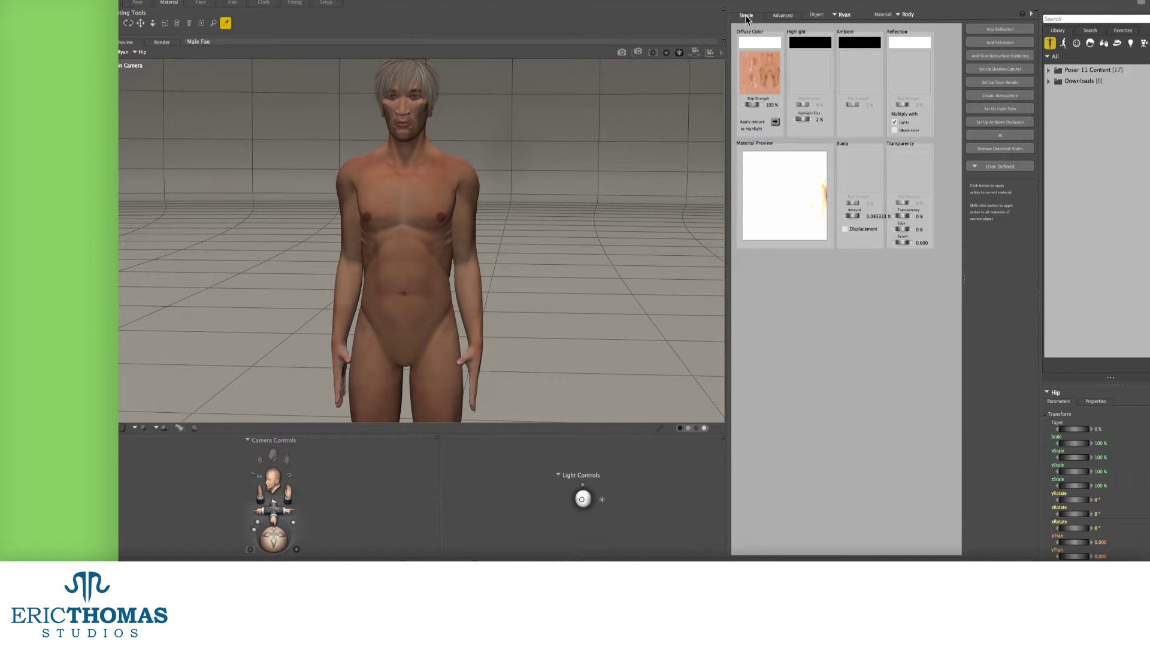
left_click(785, 17)
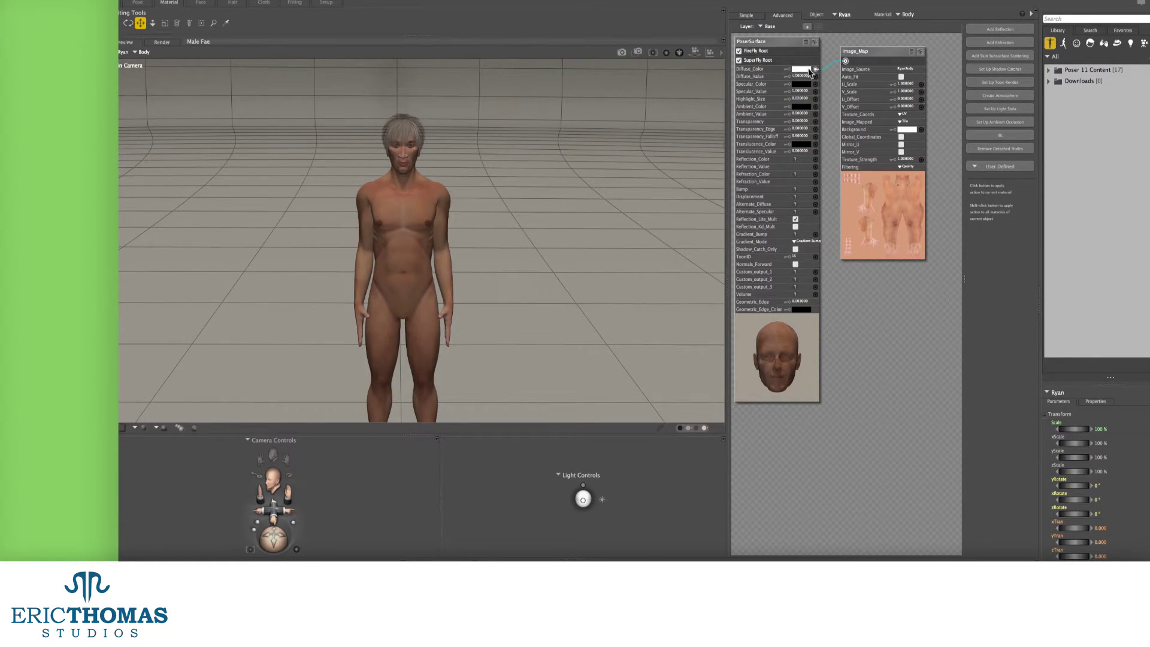
Browse to the Male Fae folder and load Body.jpg as the body image map's texture.
left_click(902, 70)
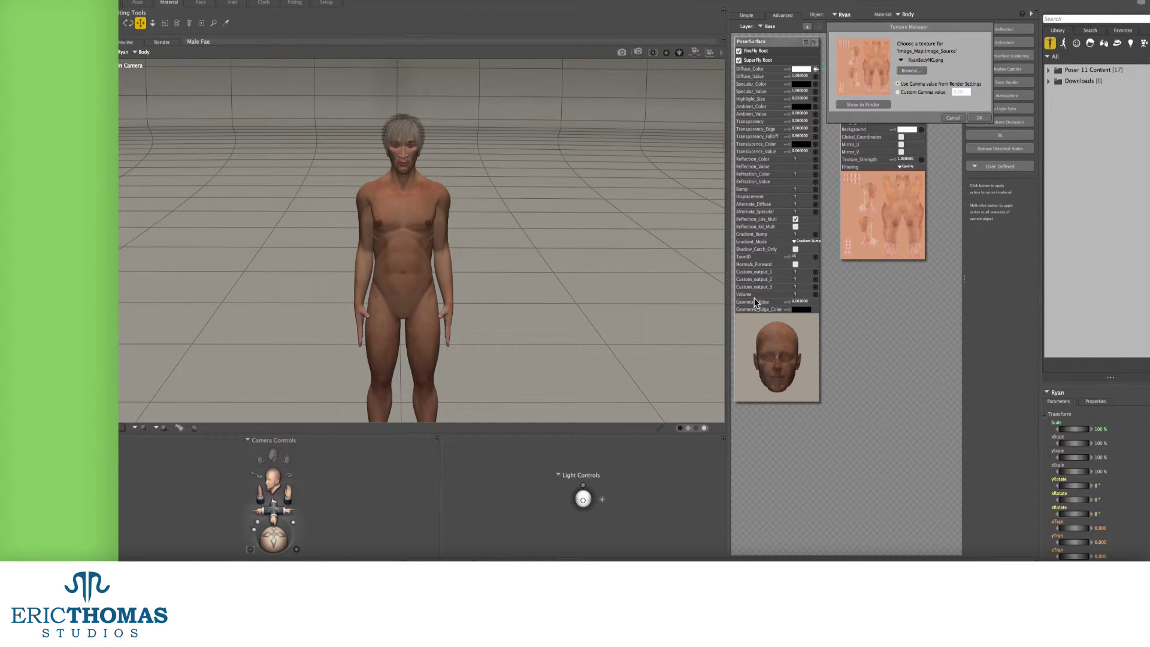
left_click(929, 59)
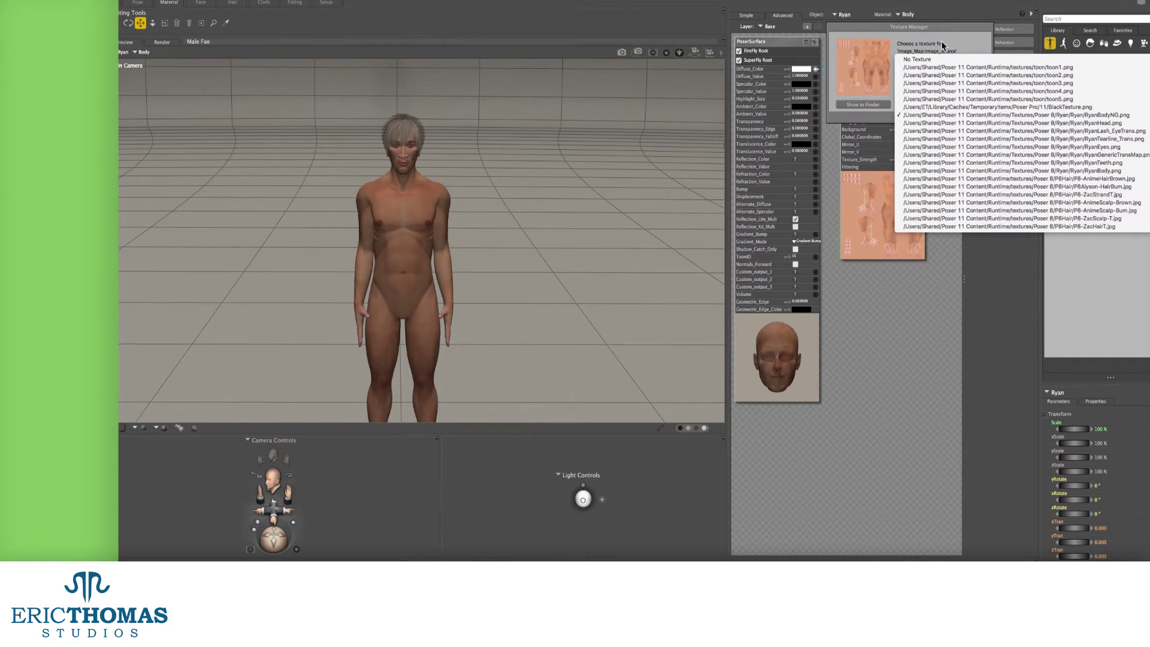
left_click(940, 40)
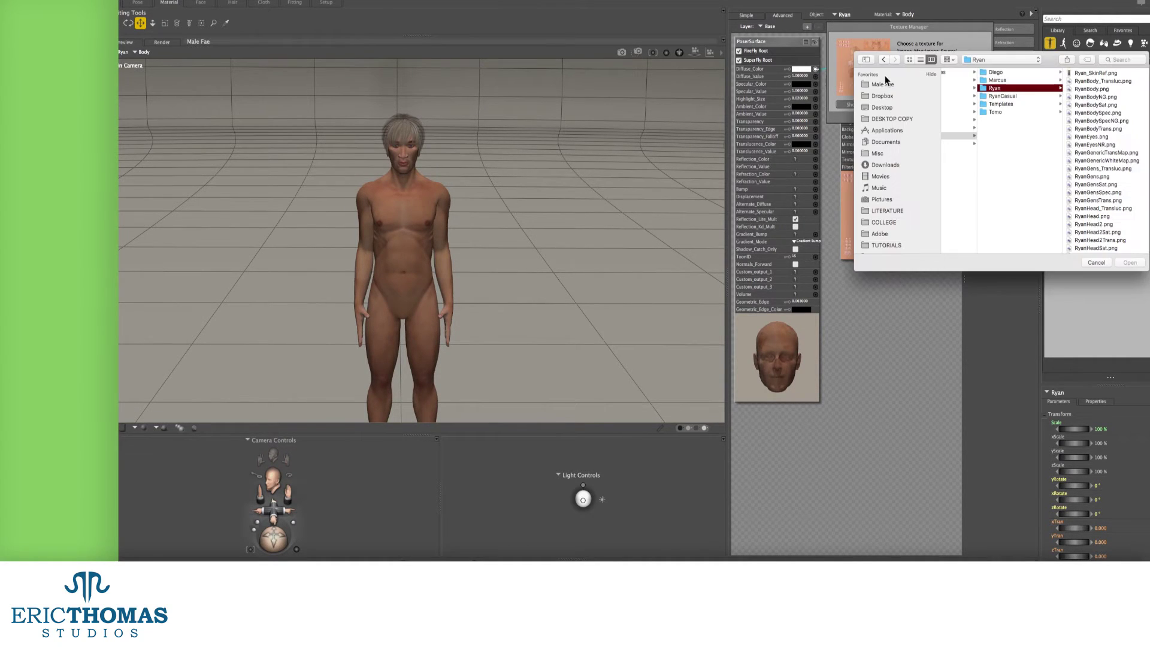
left_click(883, 83)
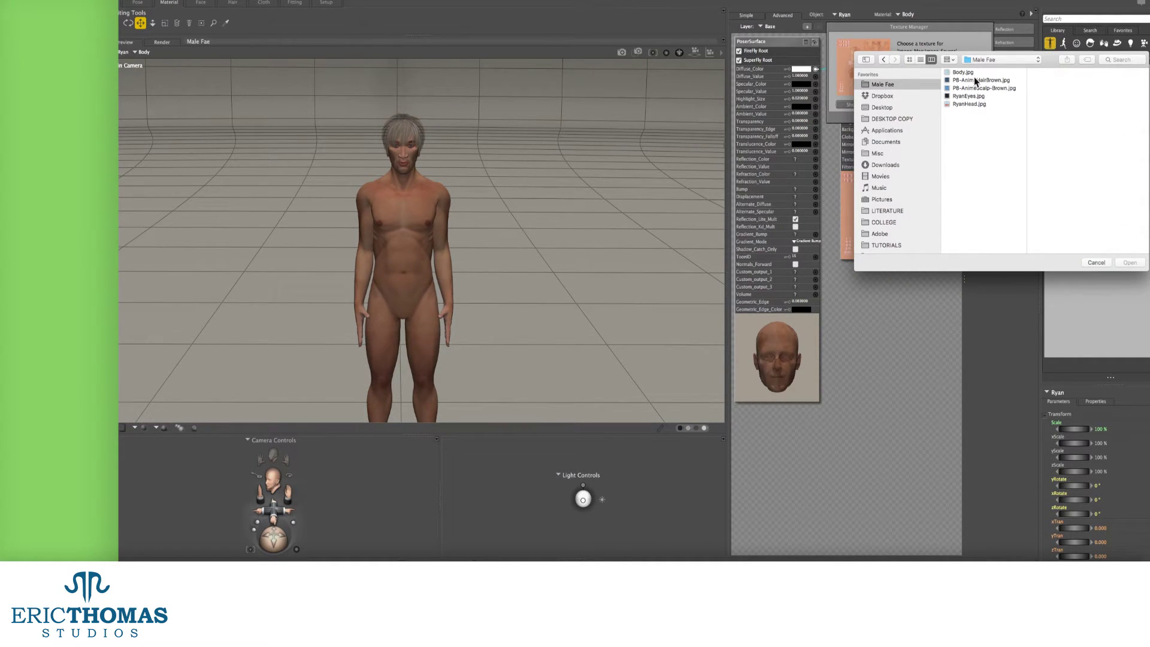
left_click(969, 72)
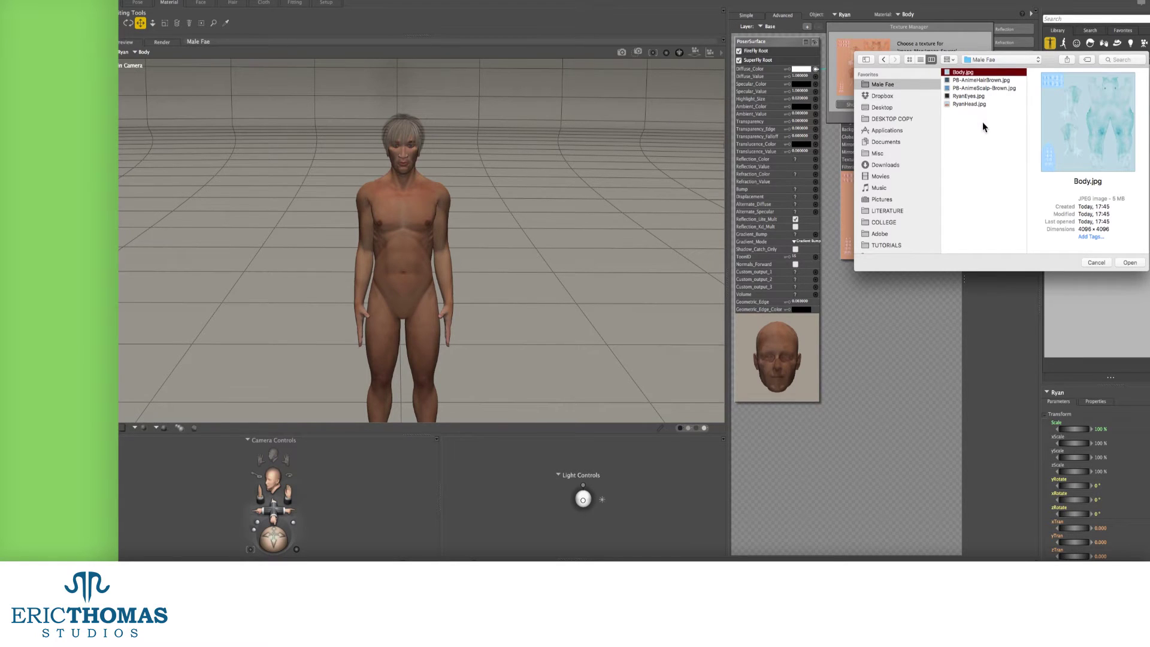
left_click(1130, 263)
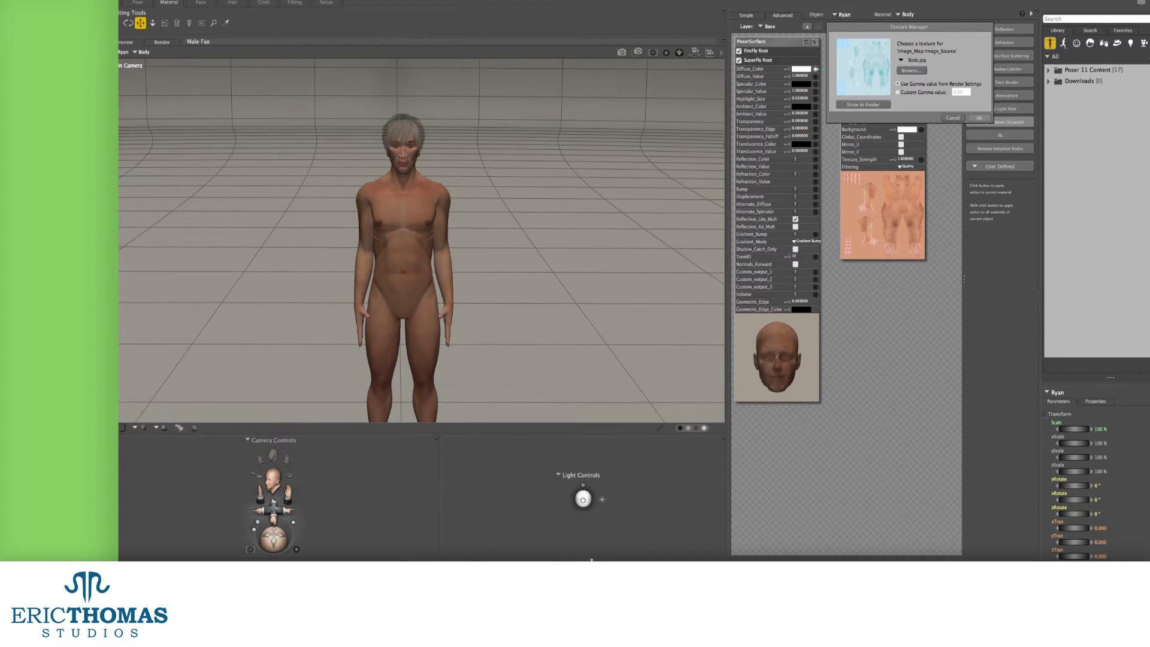
Attach a new 2D Textures image_map node to the body's Diffuse_Color input.
key("Return")
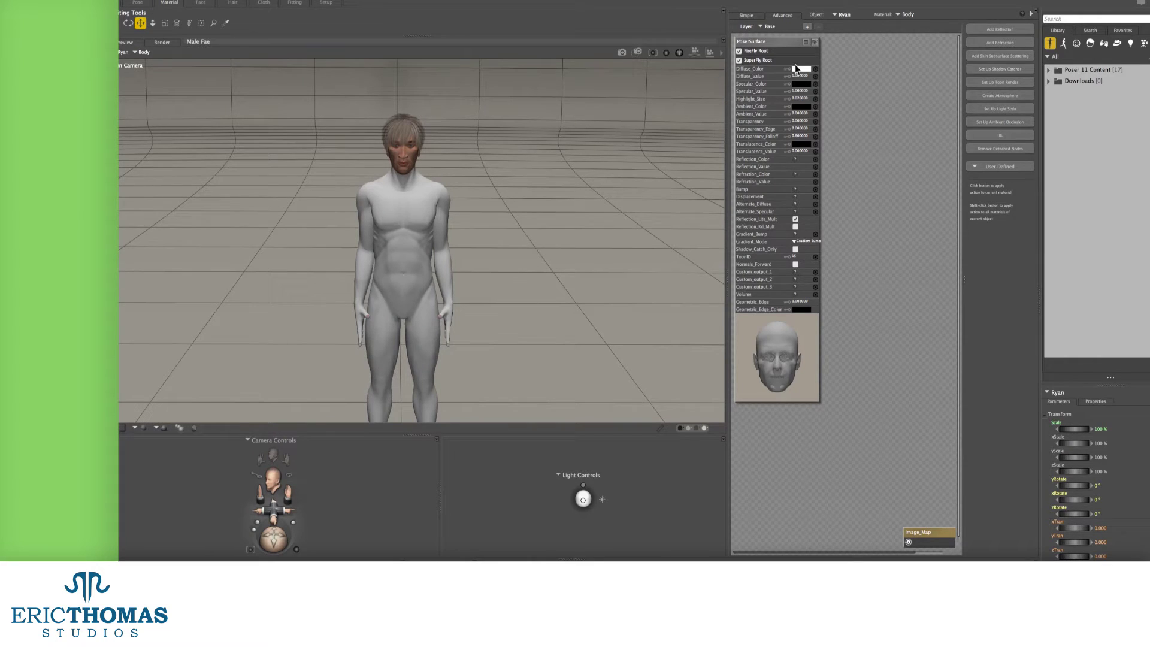
left_click(814, 70)
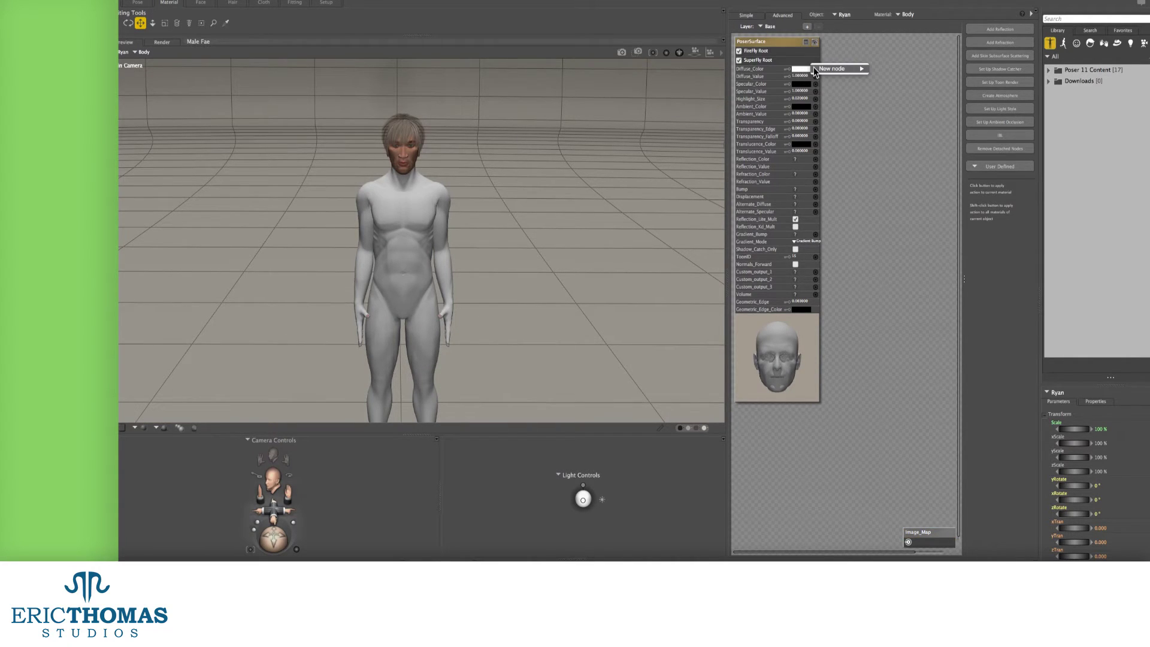
mouse_move(841, 71)
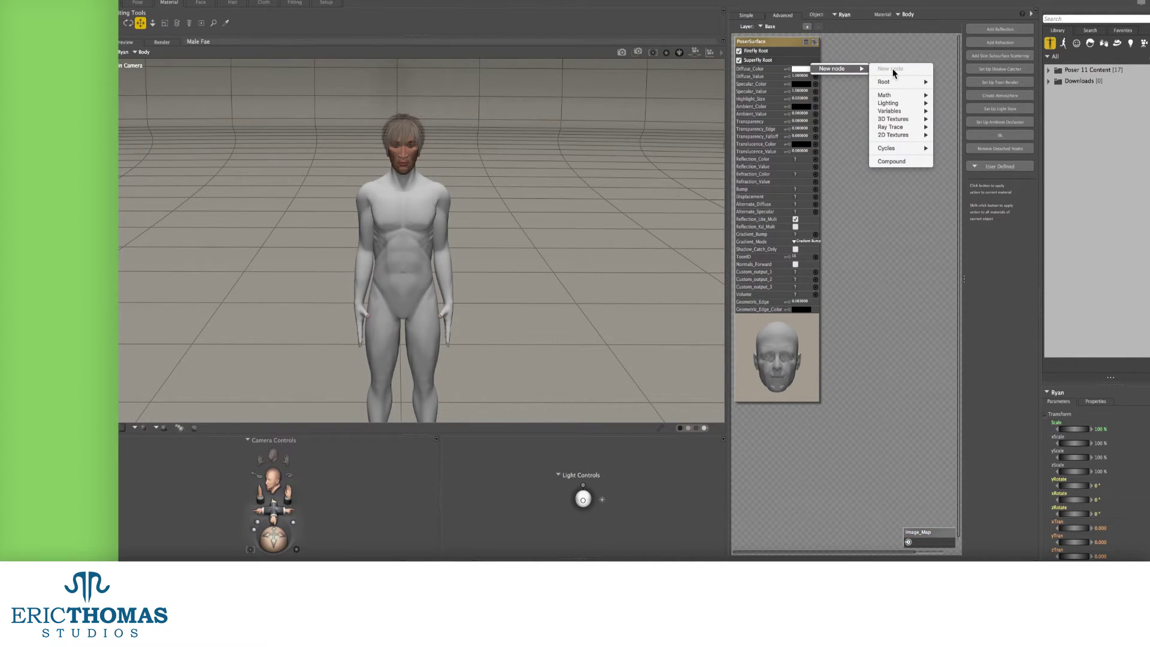
mouse_move(900, 136)
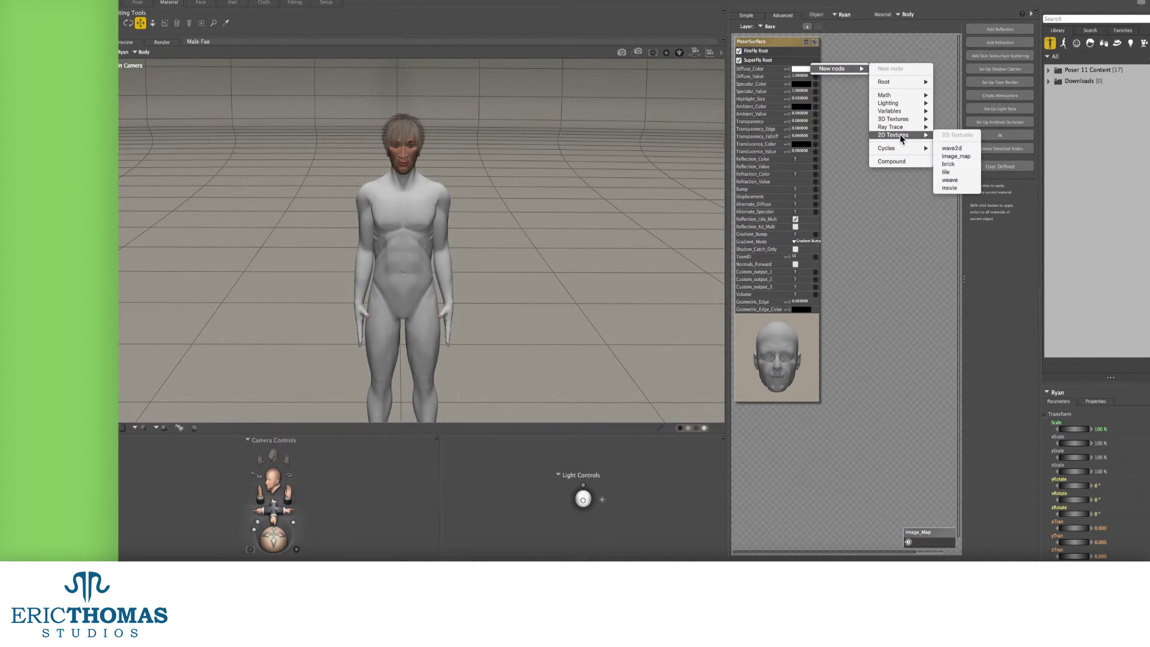
left_click(960, 157)
left_click_drag(861, 74, 894, 62)
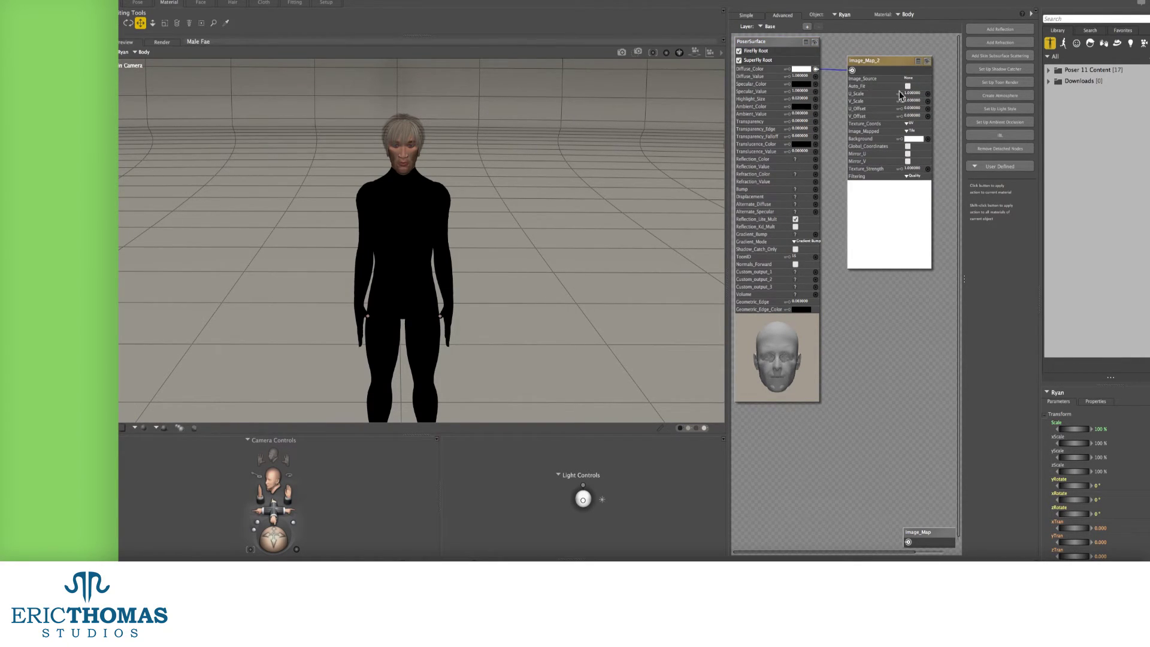
Set the new image map's texture to the painted Body.jpg and confirm.
left_click(911, 79)
left_click(925, 69)
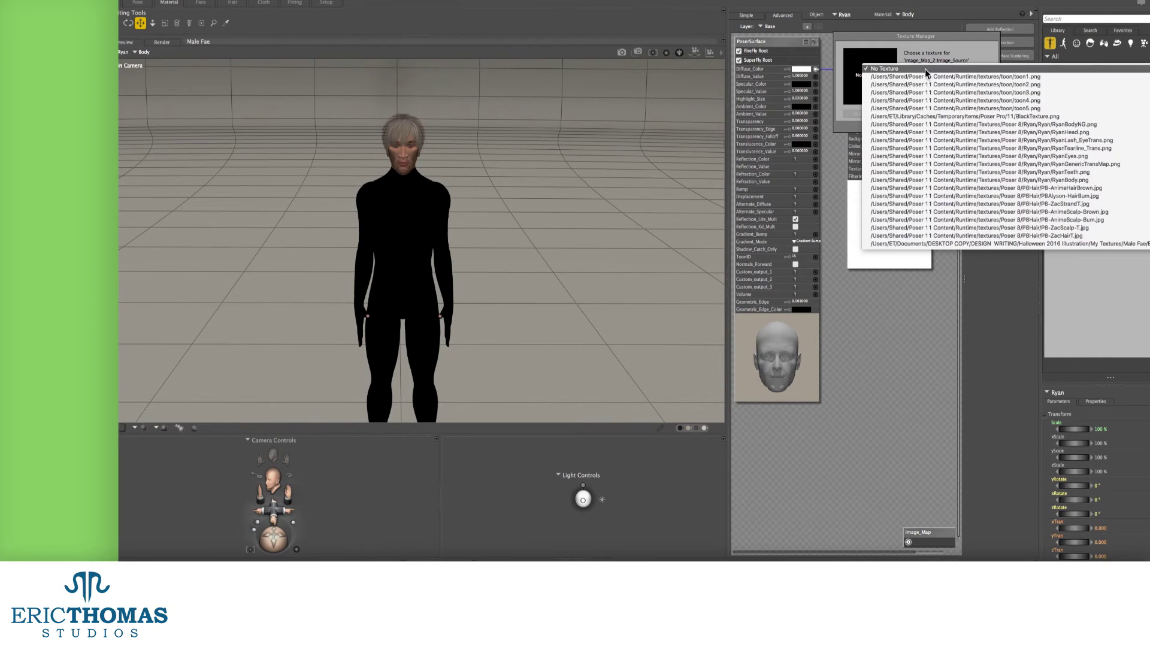
left_click(939, 243)
left_click(985, 128)
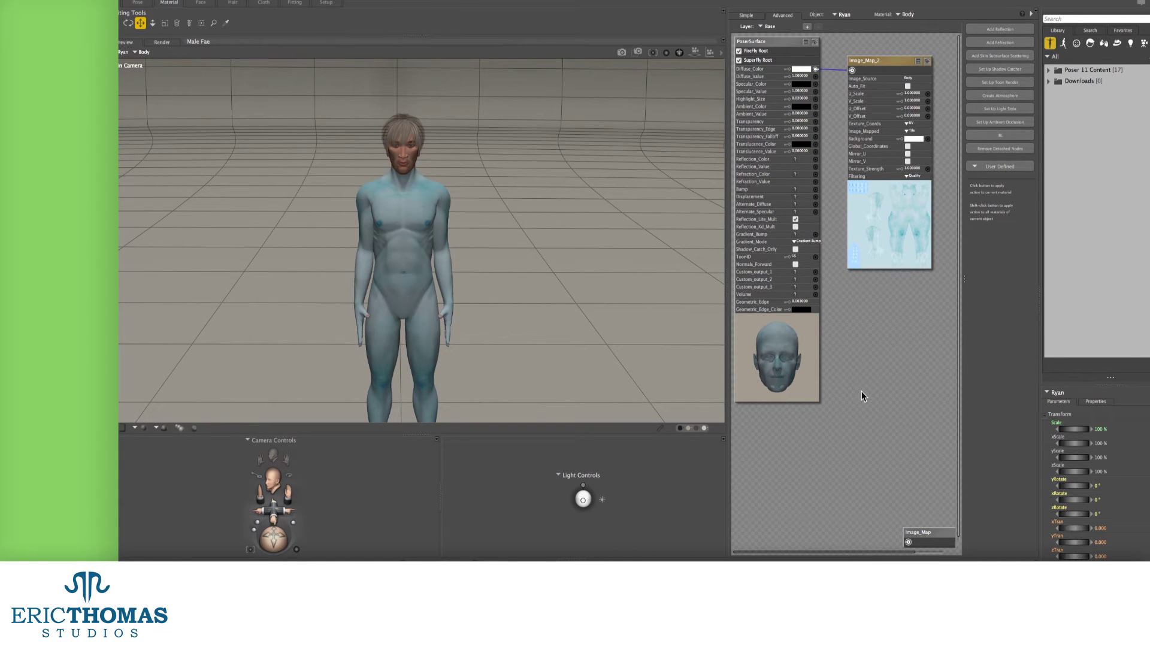
Switch to the head material and give its image map the painted blue face texture.
left_click(898, 13)
left_click(918, 56)
left_click(899, 14)
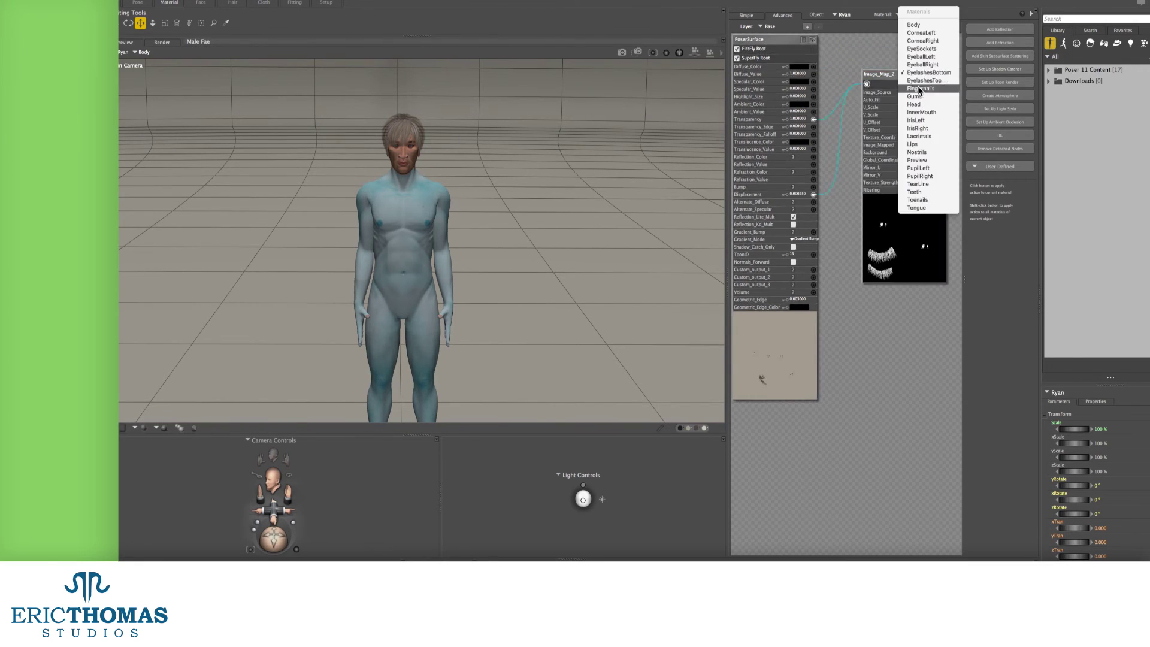
left_click(913, 104)
left_click(847, 51)
left_click(981, 109)
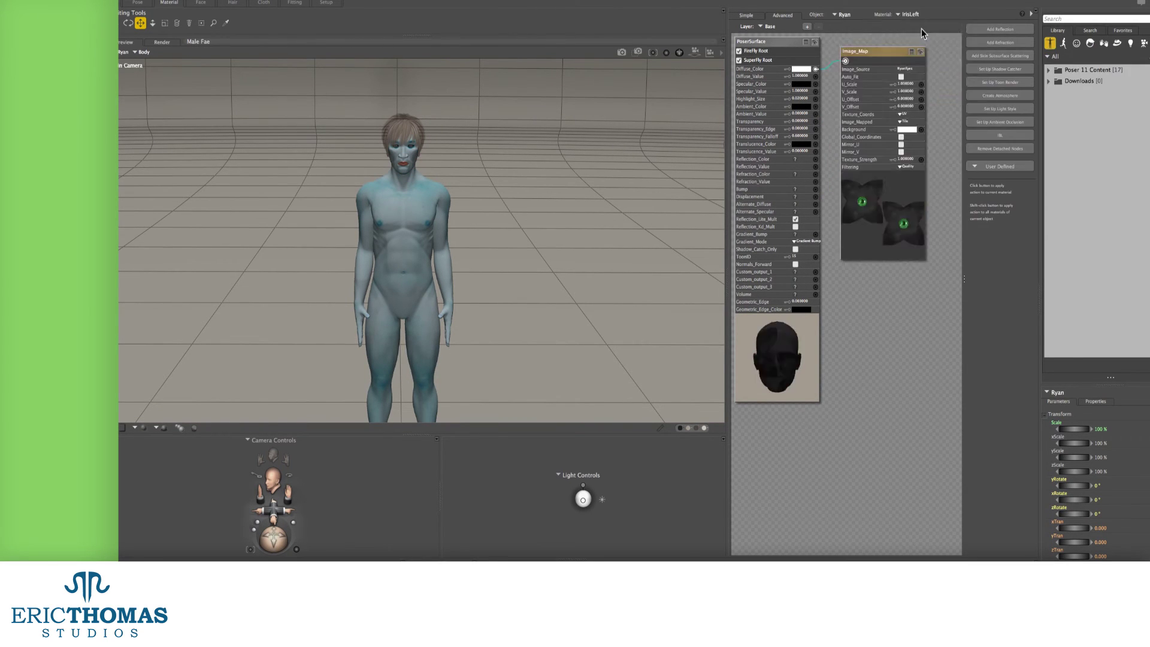
Switch to the hair material and apply the new dark hair texture.
left_click(899, 14)
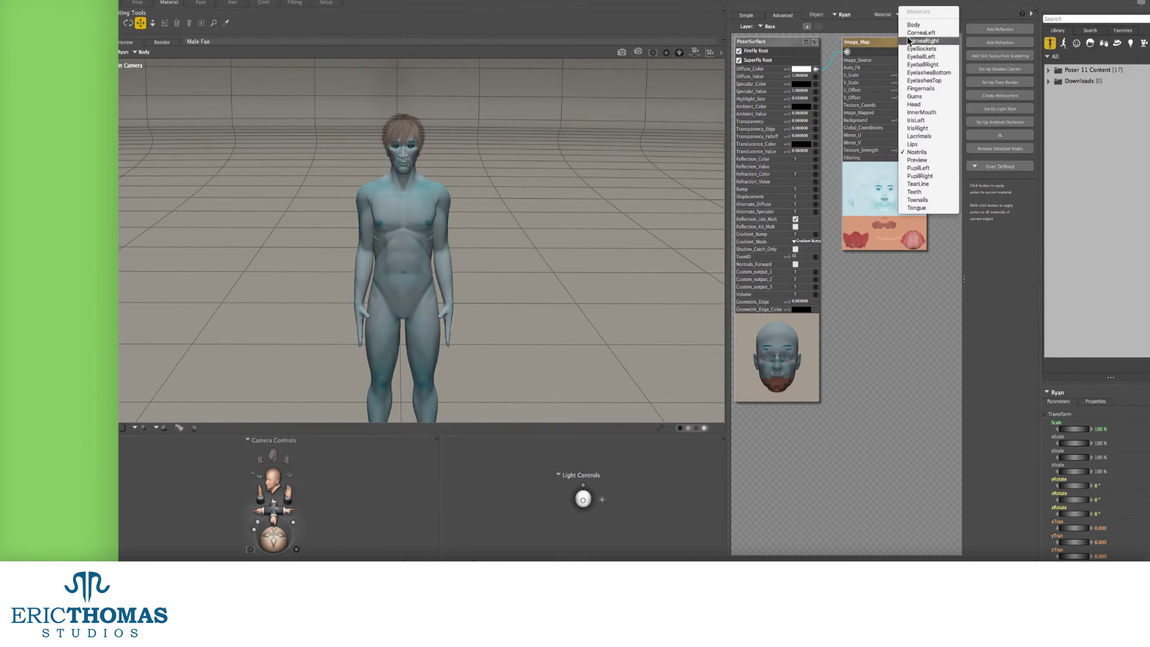
left_click(934, 138)
left_click(901, 117)
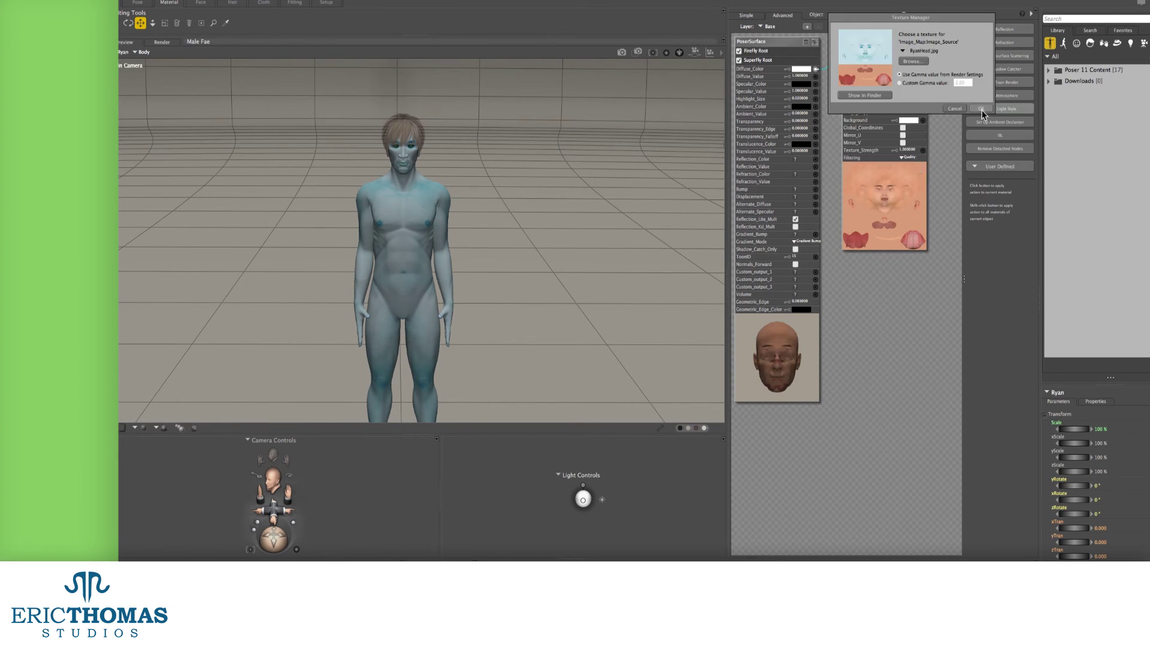
left_click(1057, 265)
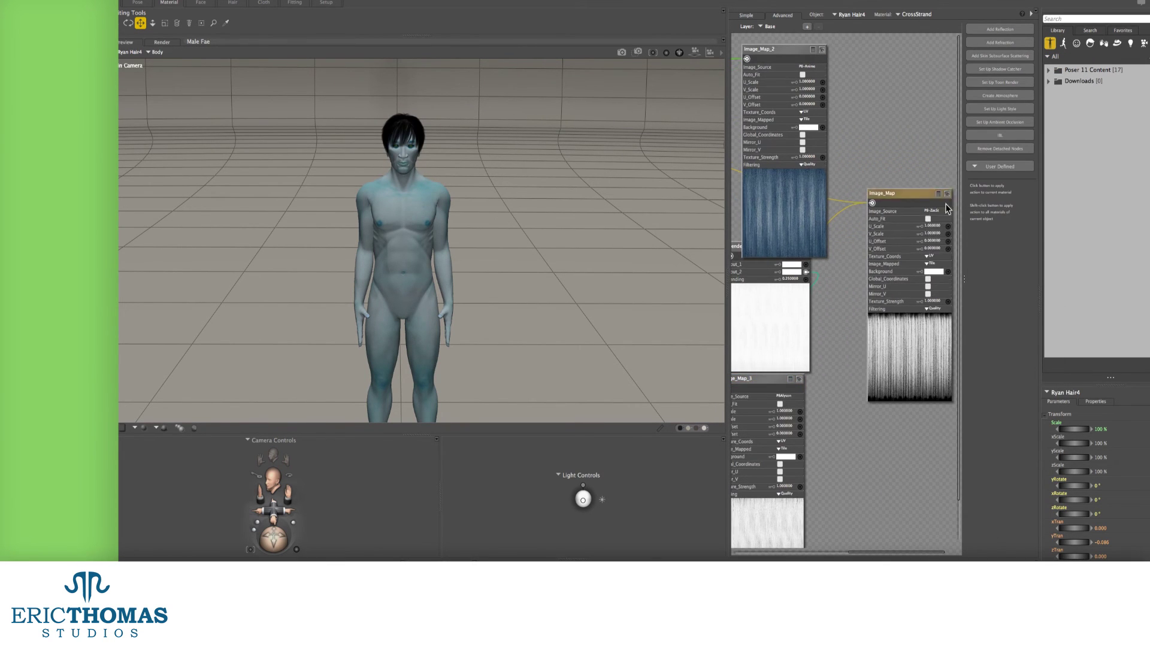